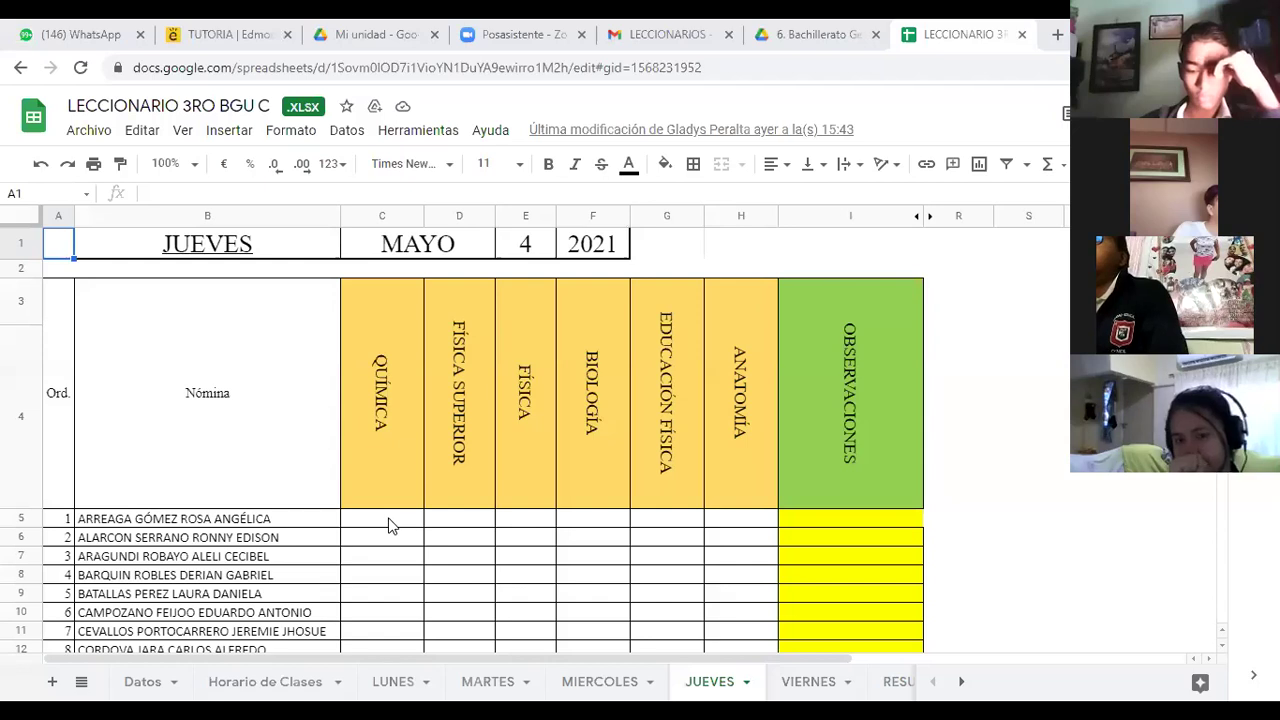
Enter attendance mark A in the QUÍMICA column for students 1 to 4, cells C5 to C8
{"action": "left_click", "coordinate": [390, 525]}
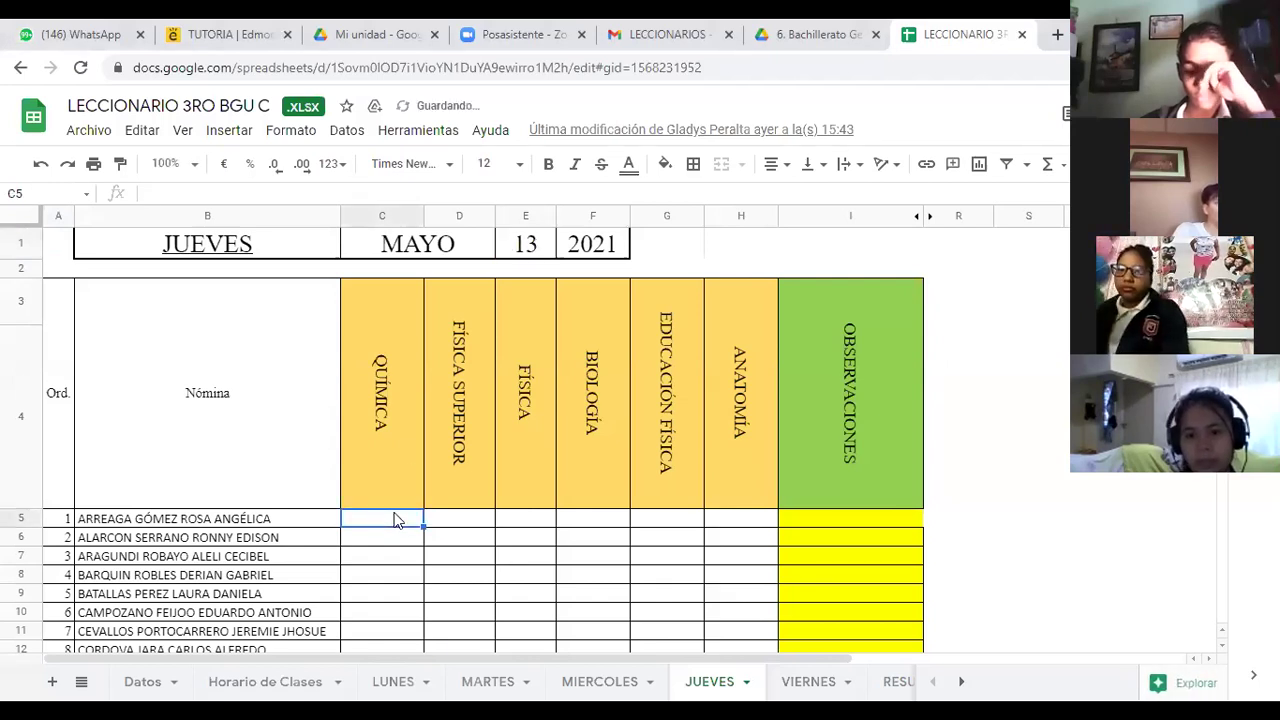
{"action": "type", "text": "A"}
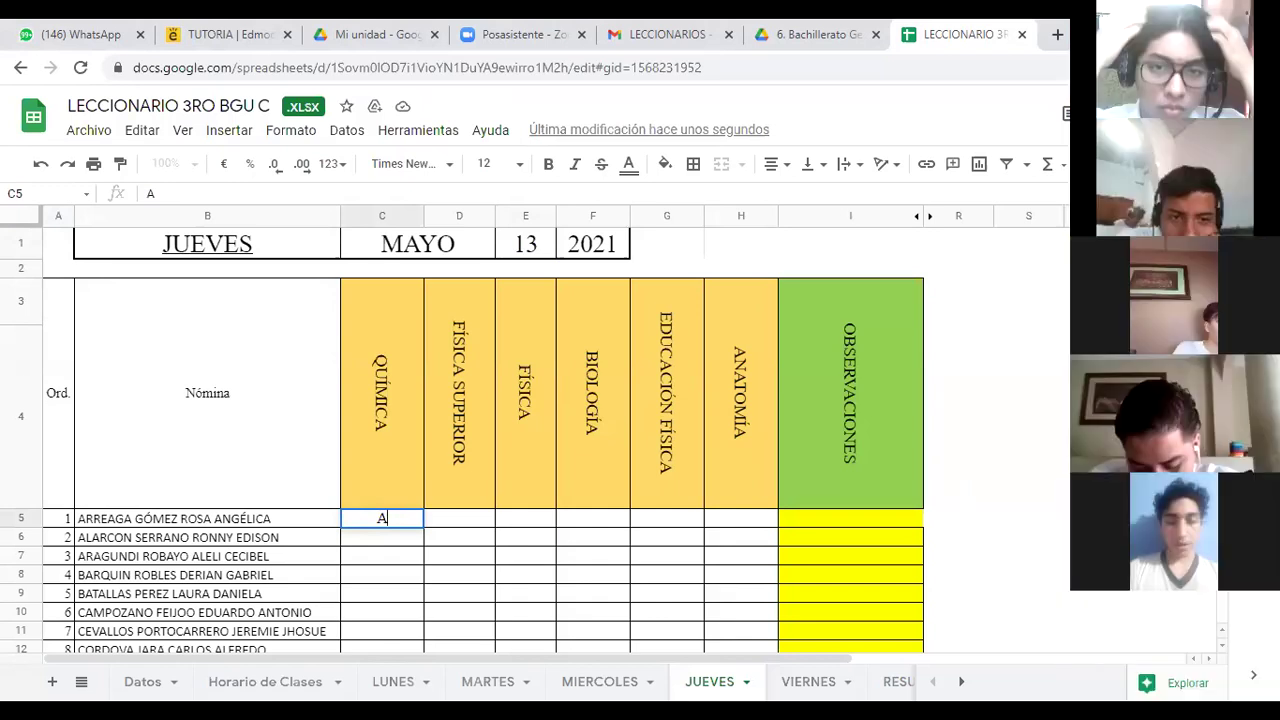
{"action": "left_click", "coordinate": [383, 539]}
{"action": "type", "text": "A"}
{"action": "key", "text": "Return"}
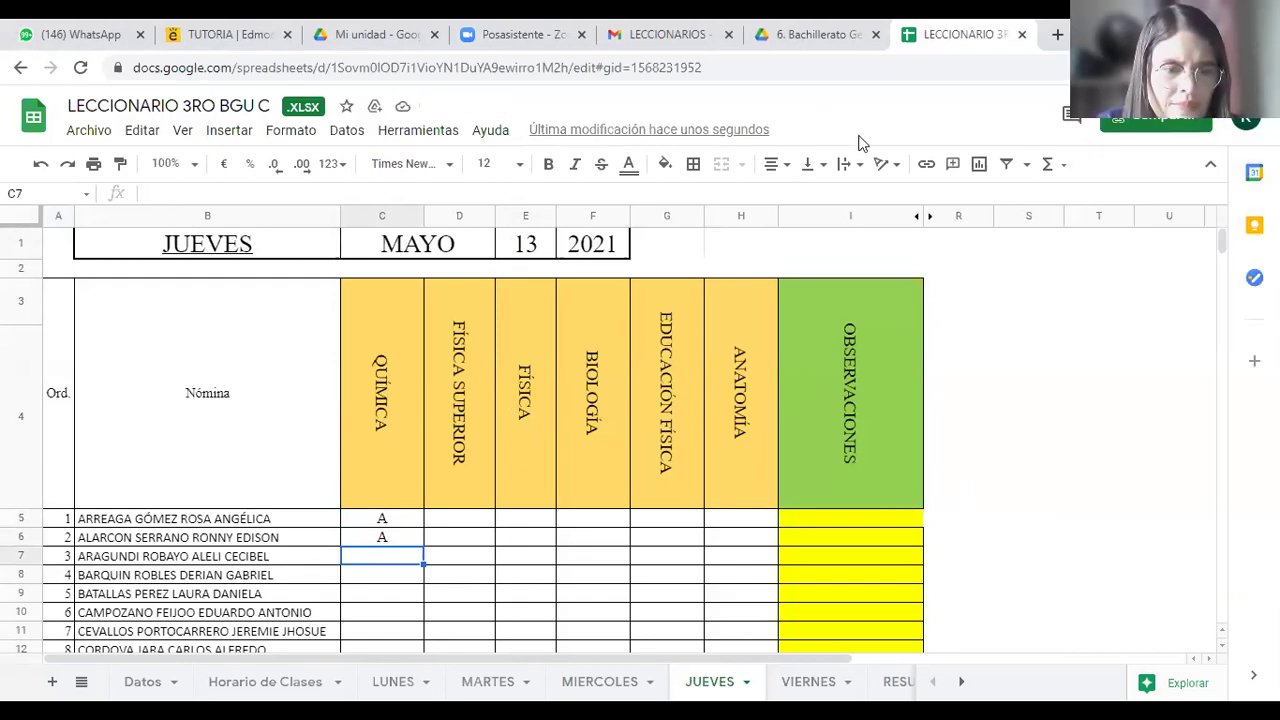
{"action": "type", "text": "A"}
{"action": "key", "text": "Return"}
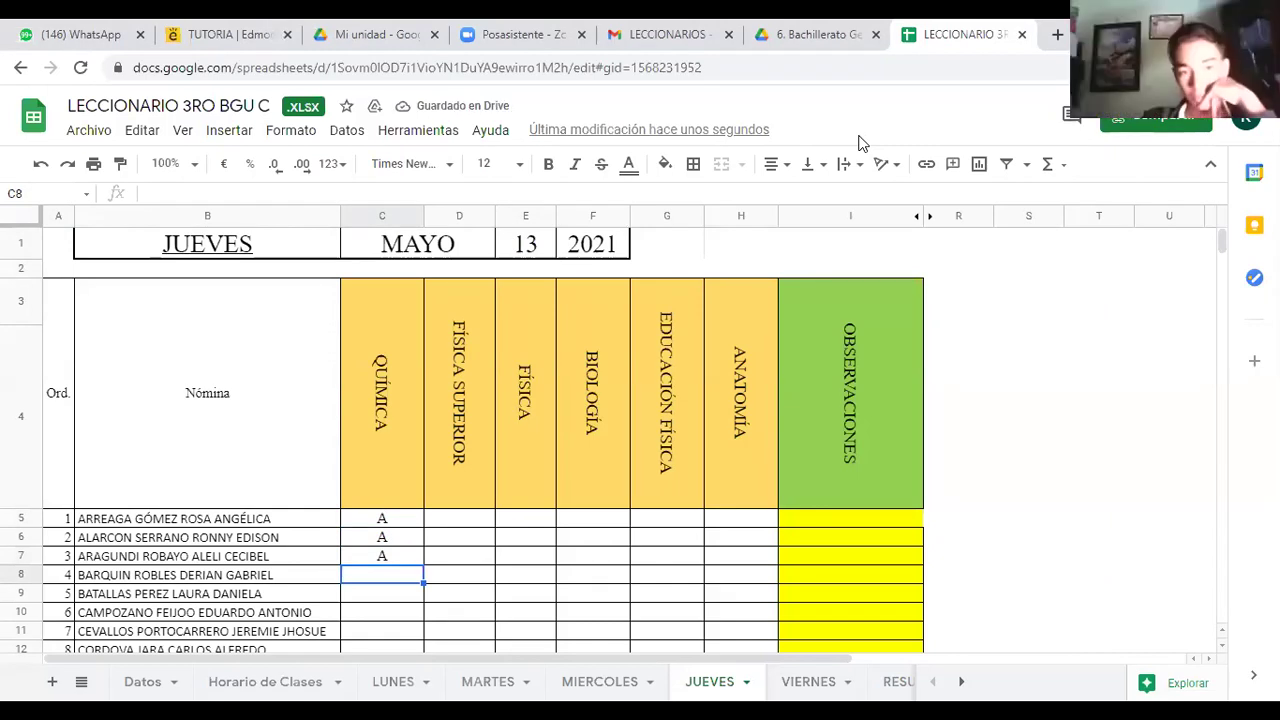
{"action": "type", "text": "A"}
{"action": "key", "text": "Return"}
Enter attendance mark A in the QUÍMICA column for students 5 to 8, cells C9 to C12
{"action": "key", "text": "Down"}
{"action": "key", "text": "Down"}
{"action": "key", "text": "Down"}
{"action": "key", "text": "Down"}
{"action": "key", "text": "Down"}
{"action": "key", "text": "Down"}
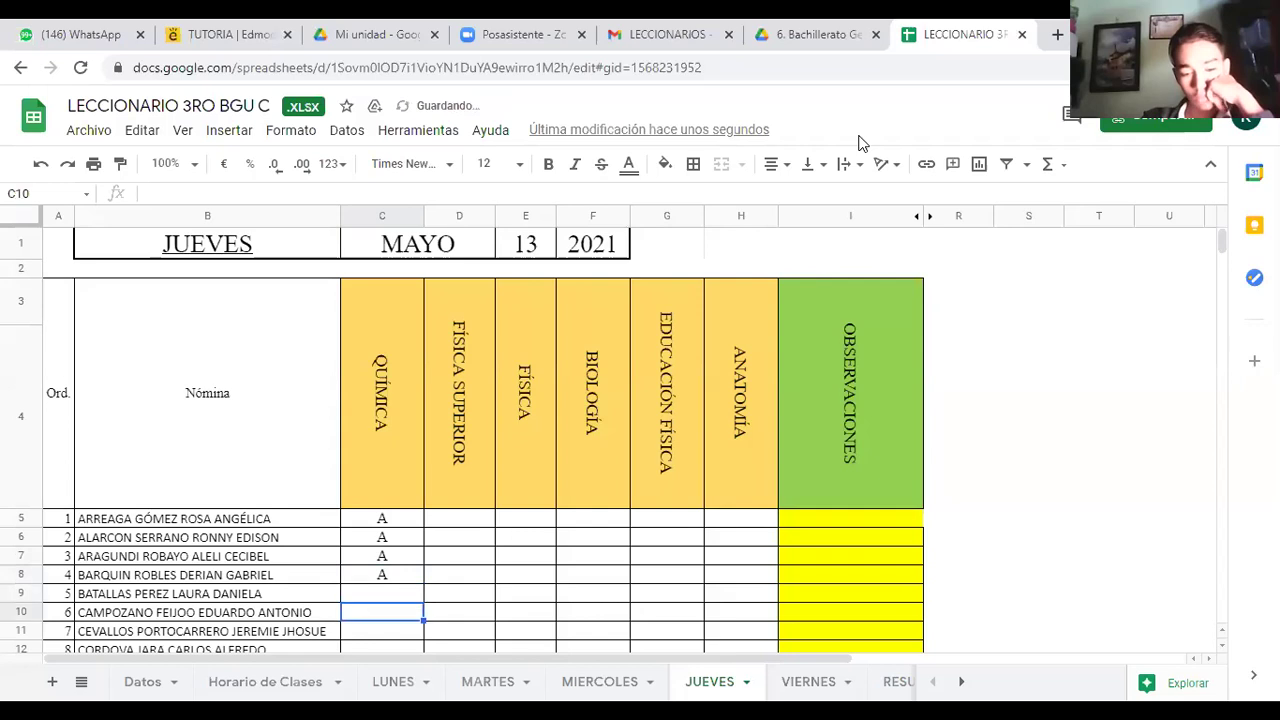
{"action": "key", "text": "Up"}
{"action": "key", "text": "Up"}
{"action": "key", "text": "Up"}
{"action": "key", "text": "Up"}
{"action": "key", "text": "Up"}
{"action": "key", "text": "Up"}
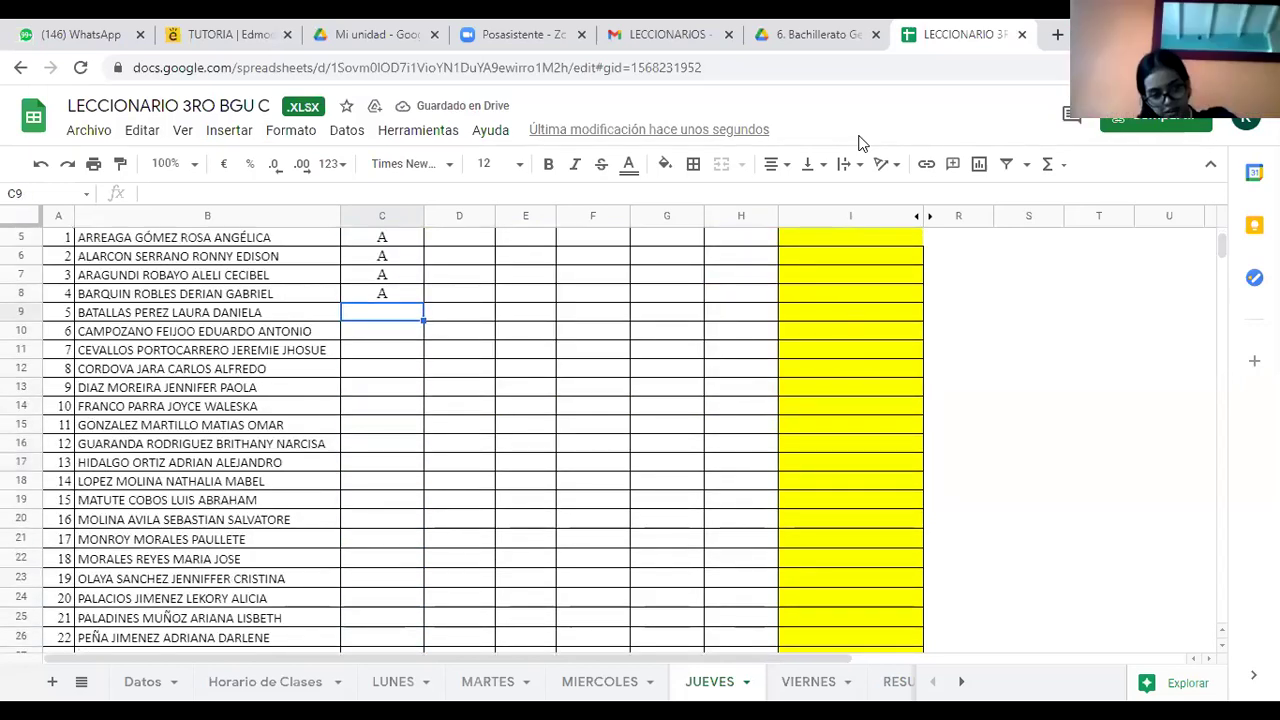
{"action": "type", "text": "A"}
{"action": "key", "text": "Return"}
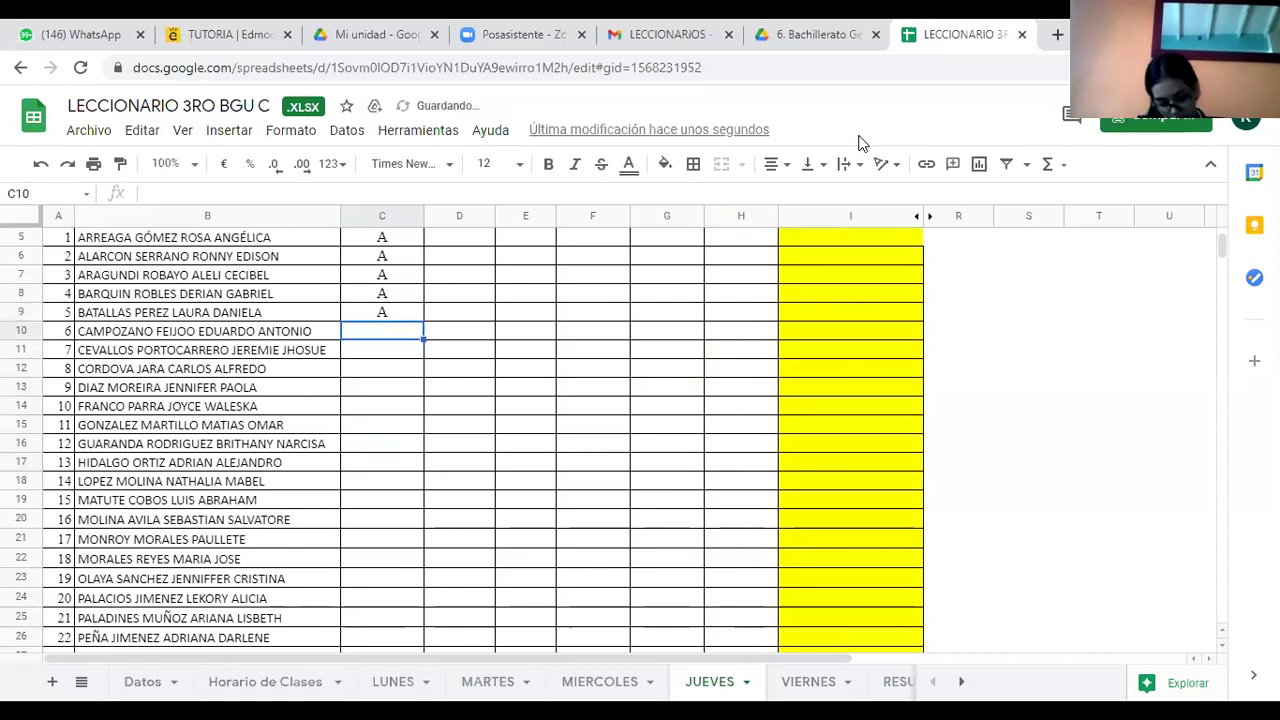
{"action": "type", "text": "A"}
{"action": "key", "text": "Return"}
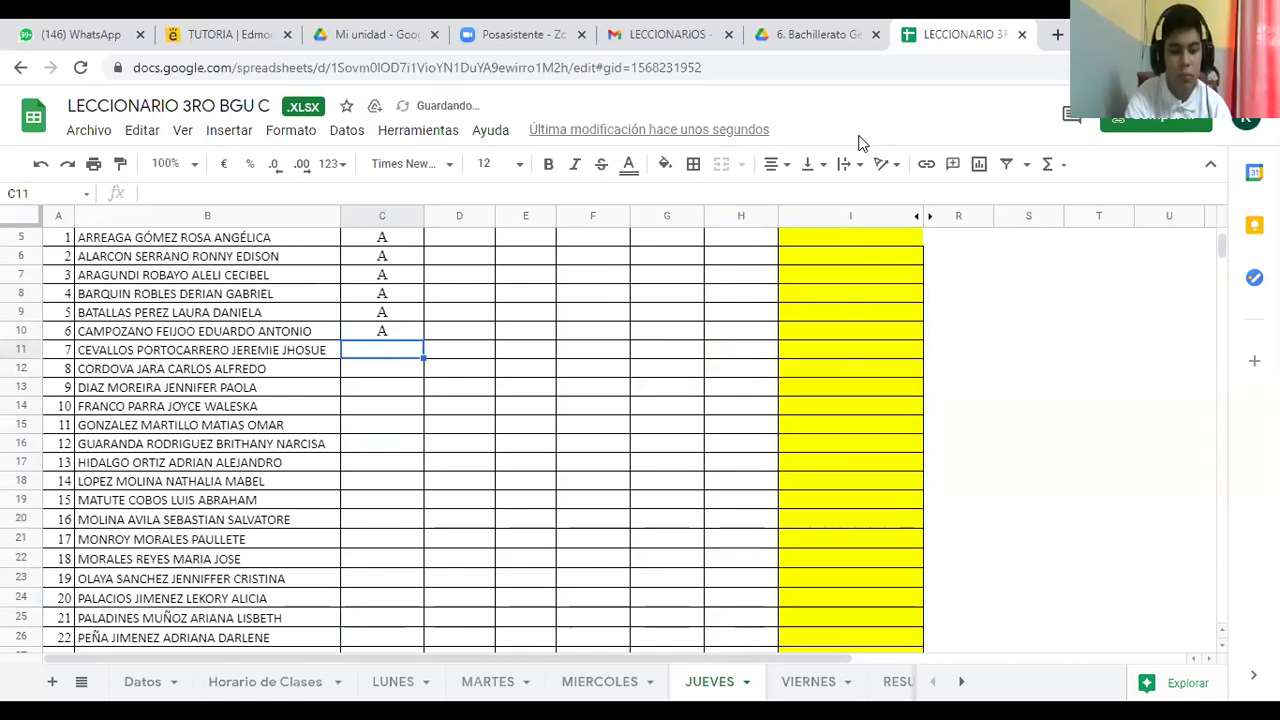
{"action": "type", "text": "A"}
{"action": "key", "text": "Return"}
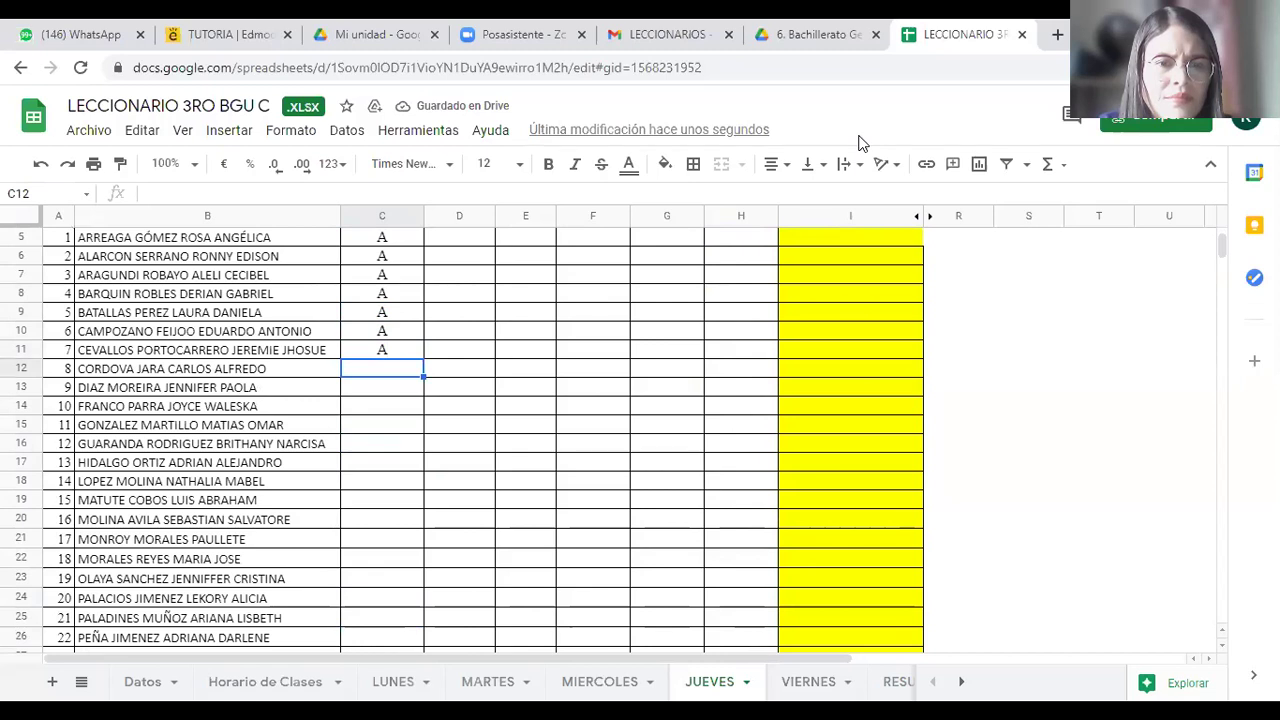
{"action": "type", "text": "A"}
{"action": "key", "text": "Return"}
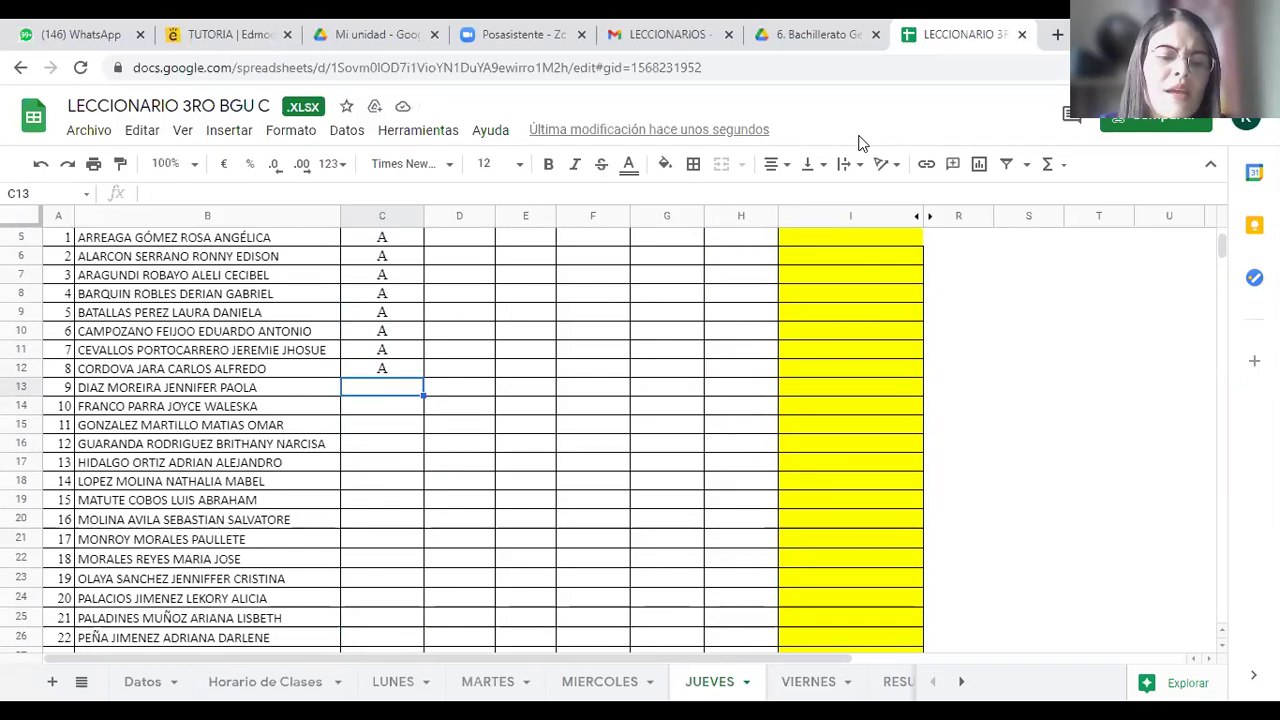
Enter F for student 9 in C13 and A for student 10 in C14 of the QUÍMICA column
{"action": "type", "text": "F"}
{"action": "key", "text": "Return"}
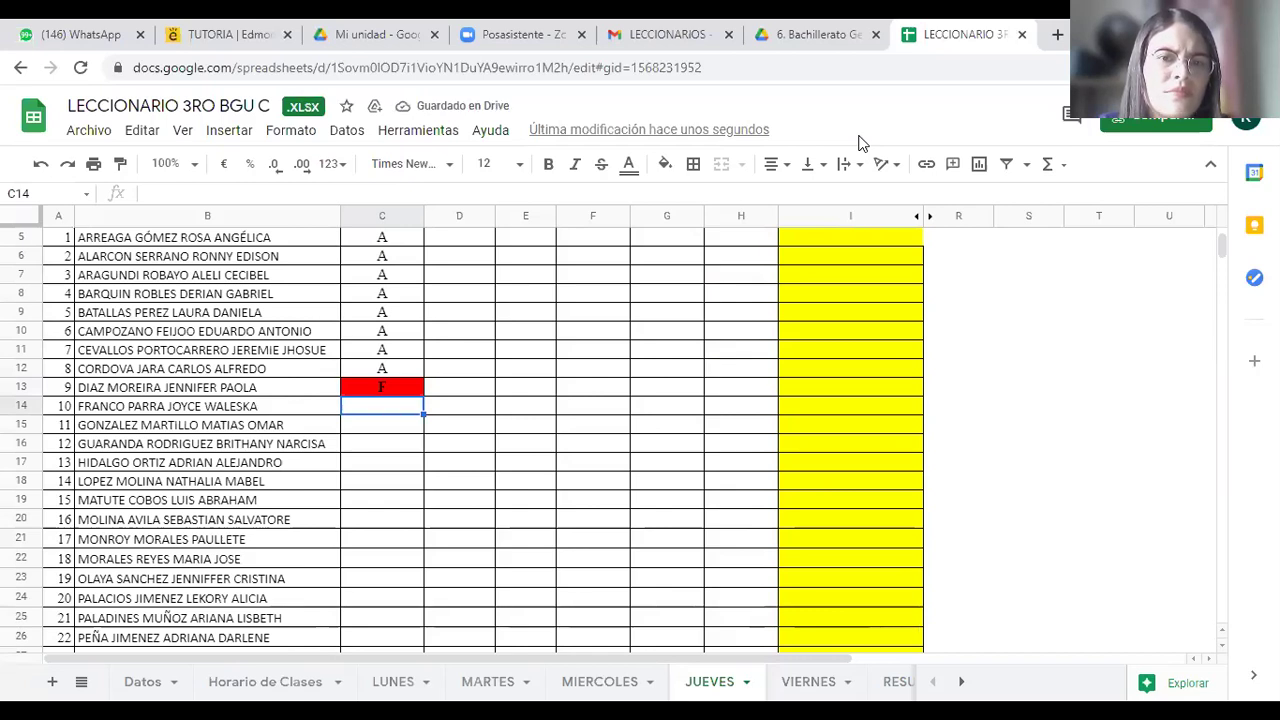
{"action": "type", "text": "A"}
{"action": "key", "text": "Return"}
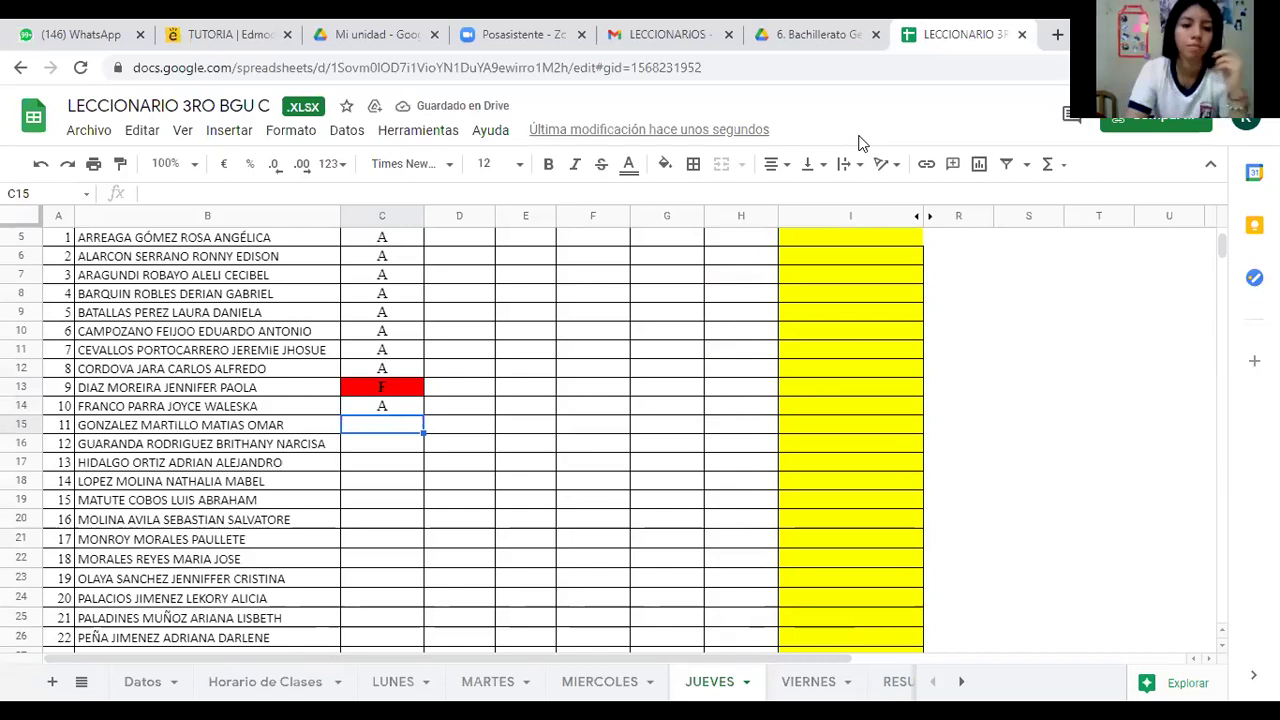
{"action": "type", "text": "A"}
{"action": "key", "text": "Return"}
{"action": "key", "text": "Up"}
{"action": "key", "text": "Up"}
{"action": "key", "text": "Down"}
{"action": "key", "text": "Delete"}
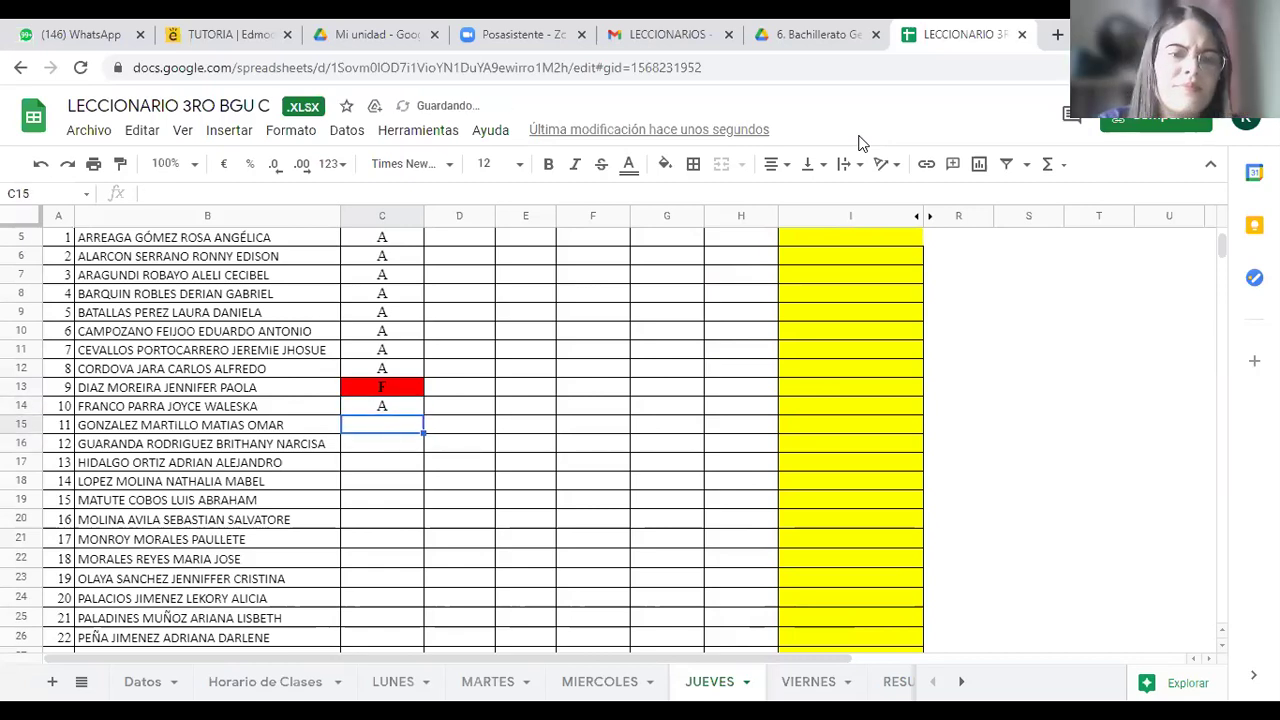
Enter attendance mark A in the QUÍMICA column for students 11 to 13, cells C15 to C17
{"action": "key", "text": "Down"}
{"action": "key", "text": "Up"}
{"action": "type", "text": "A"}
{"action": "key", "text": "Return"}
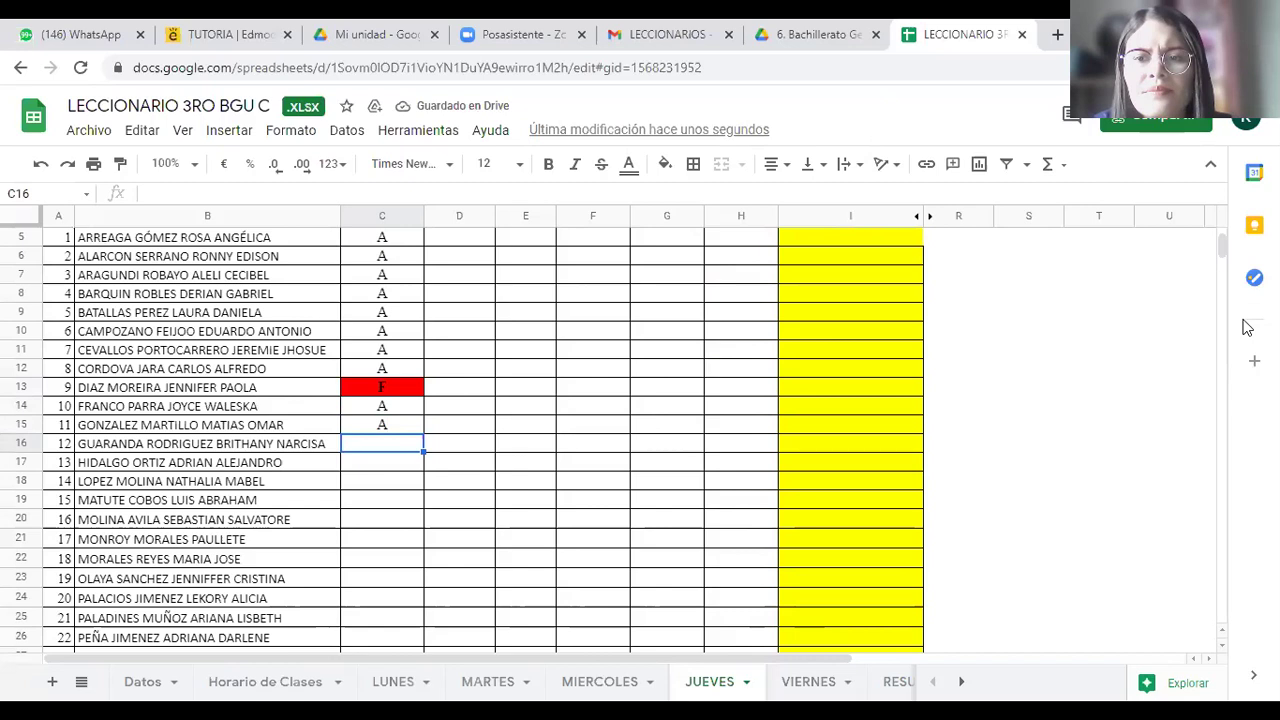
{"action": "type", "text": "A"}
{"action": "key", "text": "Return"}
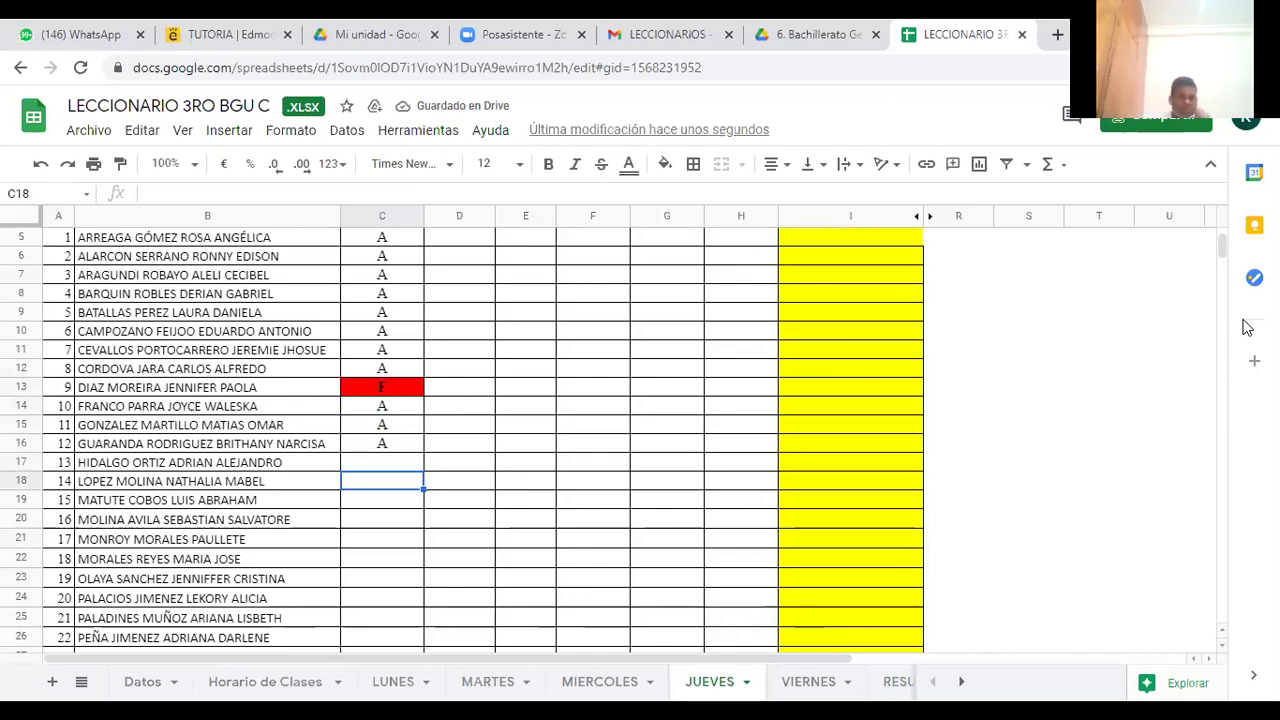
{"action": "type", "text": "A"}
{"action": "key", "text": "Return"}
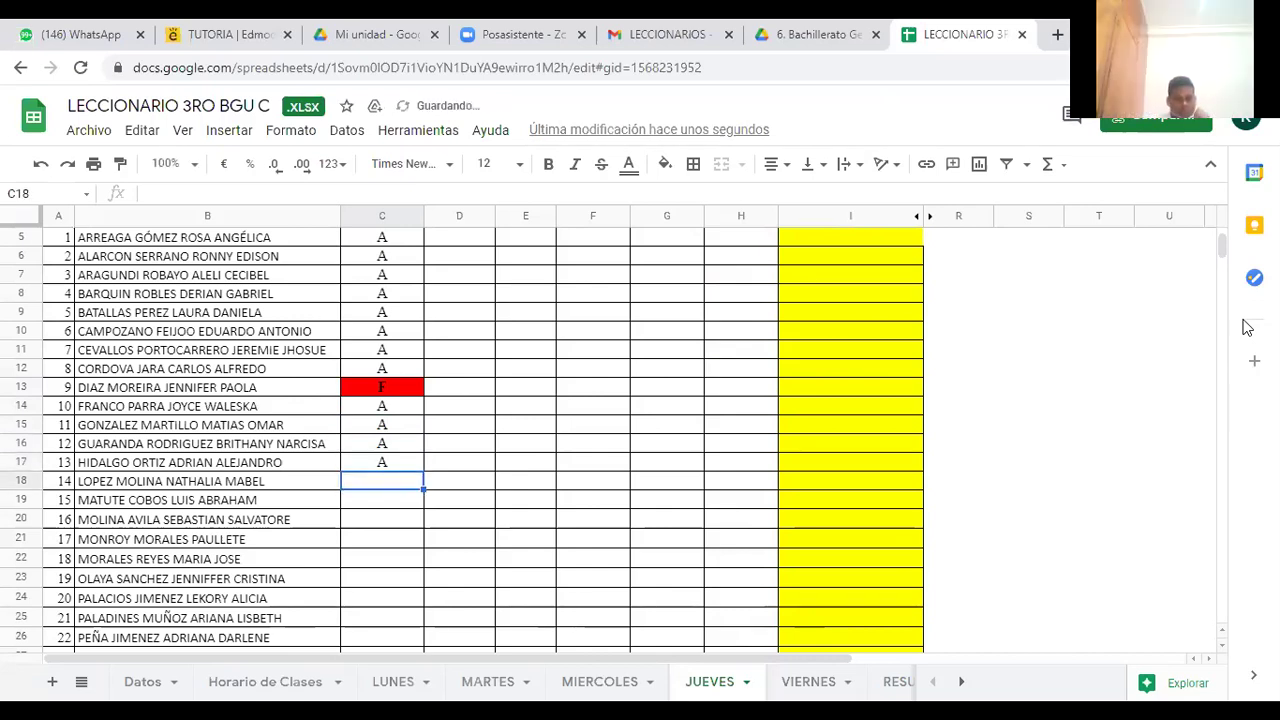
Enter attendance mark A in the QUÍMICA column for students 14 to 18, cells C18 to C22
{"action": "type", "text": "A"}
{"action": "key", "text": "Return"}
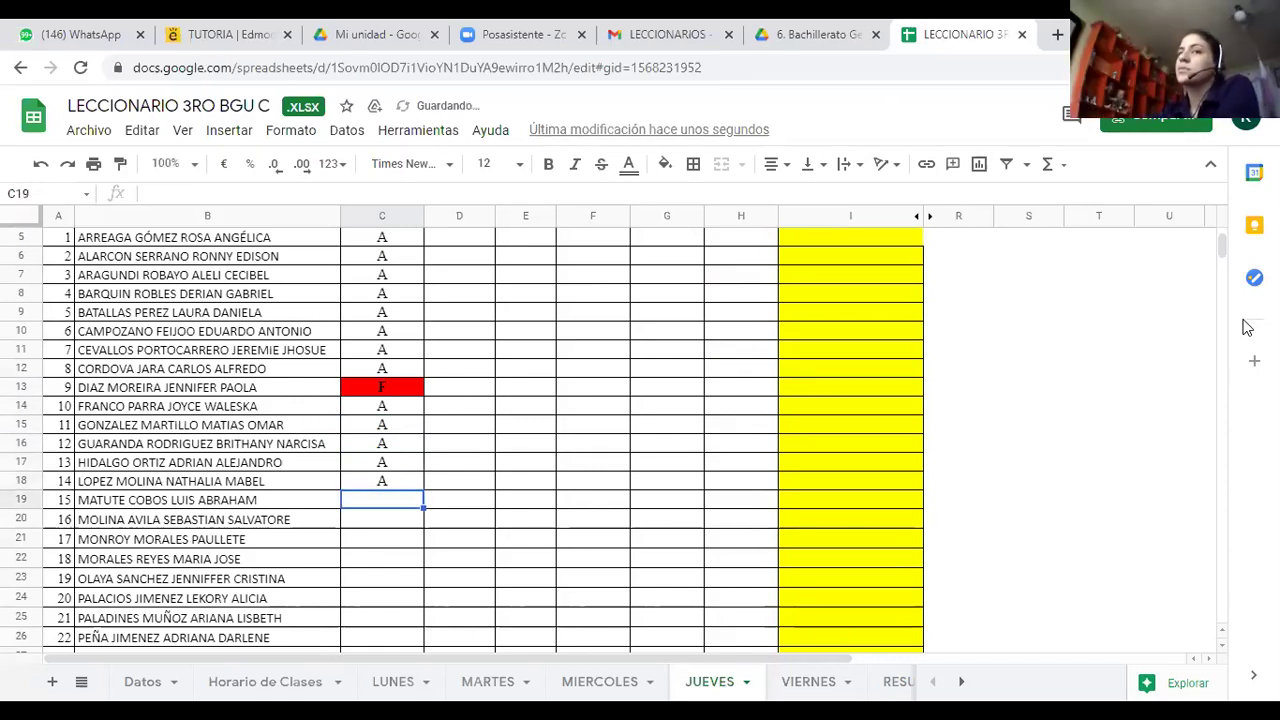
{"action": "type", "text": "A"}
{"action": "key", "text": "Return"}
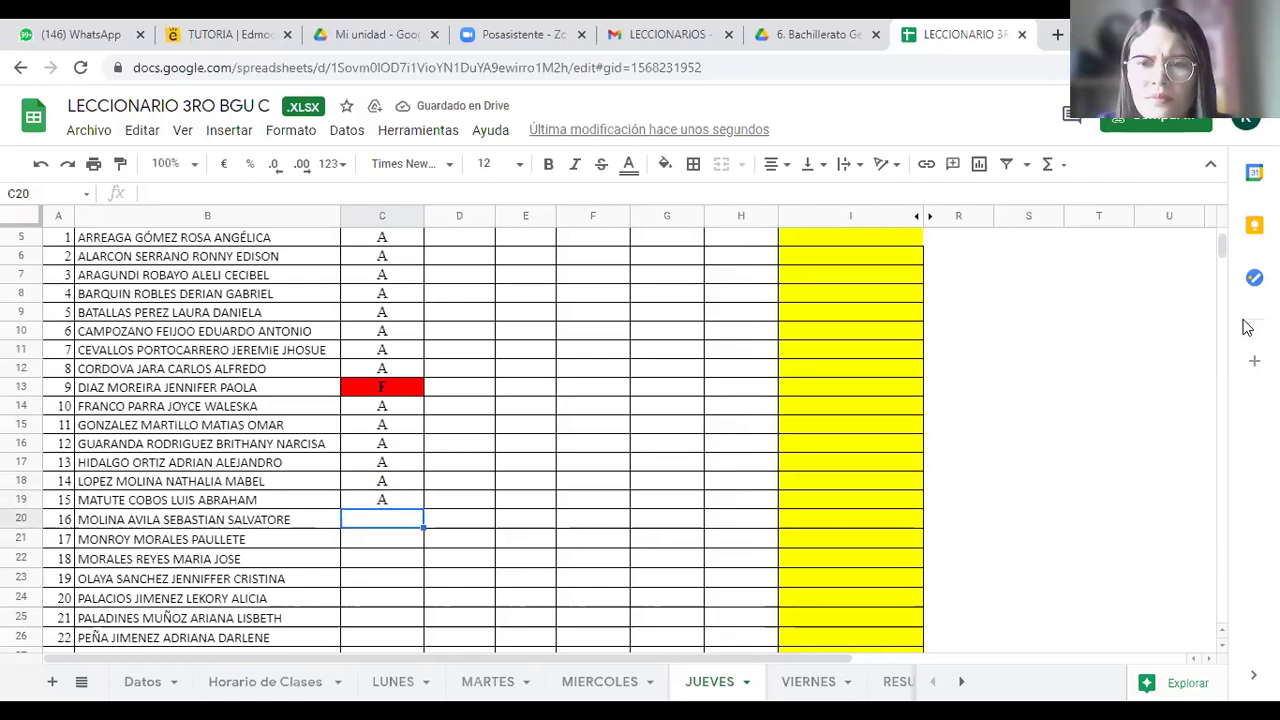
{"action": "type", "text": "A"}
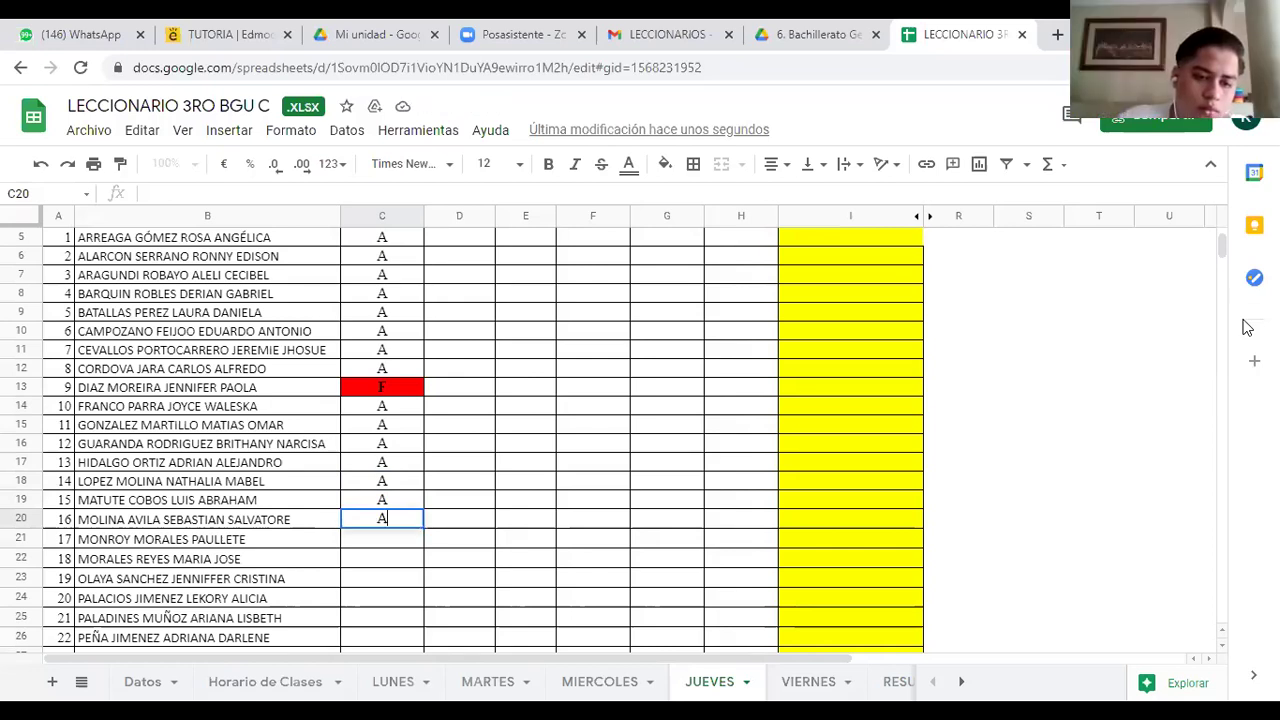
{"action": "key", "text": "Return"}
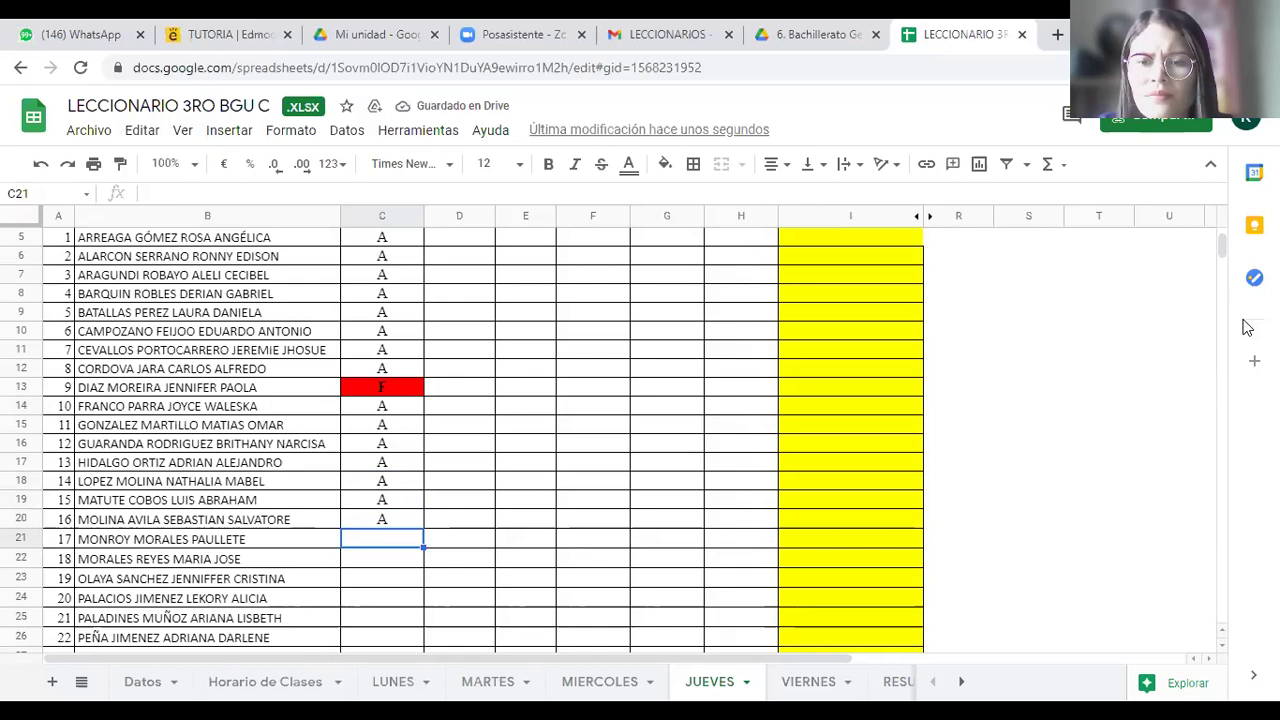
{"action": "type", "text": "A"}
{"action": "key", "text": "Return"}
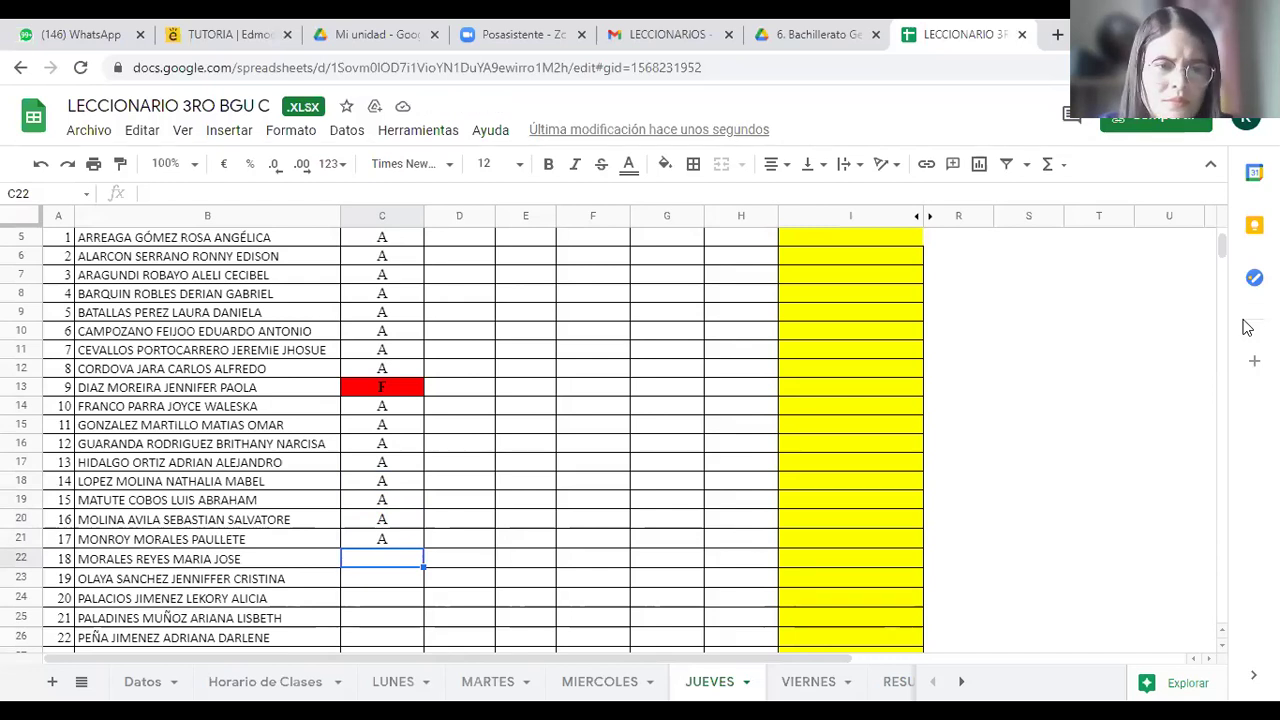
{"action": "type", "text": "A"}
{"action": "key", "text": "Return"}
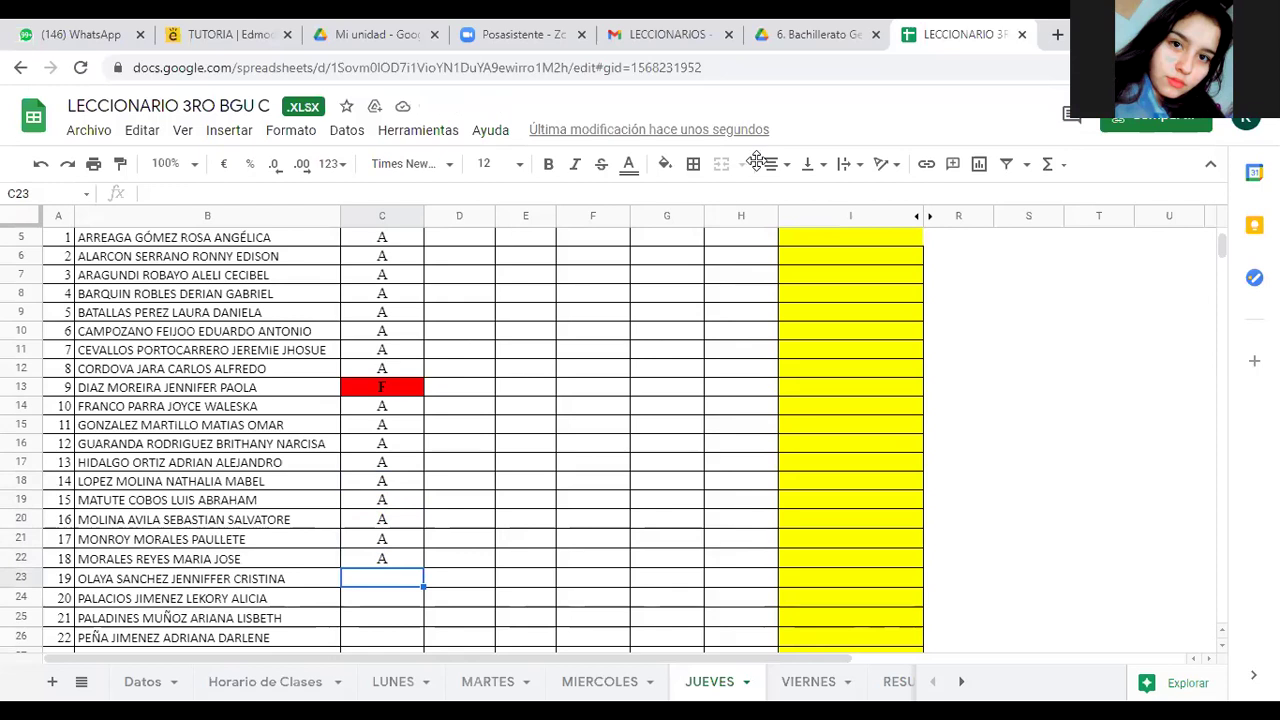
Enter the note CÁMARA in the OBSERVACIONES column for student 19, cell I23
{"action": "key", "text": "Right"}
{"action": "key", "text": "Right"}
{"action": "key", "text": "Right"}
{"action": "key", "text": "Right"}
{"action": "key", "text": "Right"}
{"action": "key", "text": "Right"}
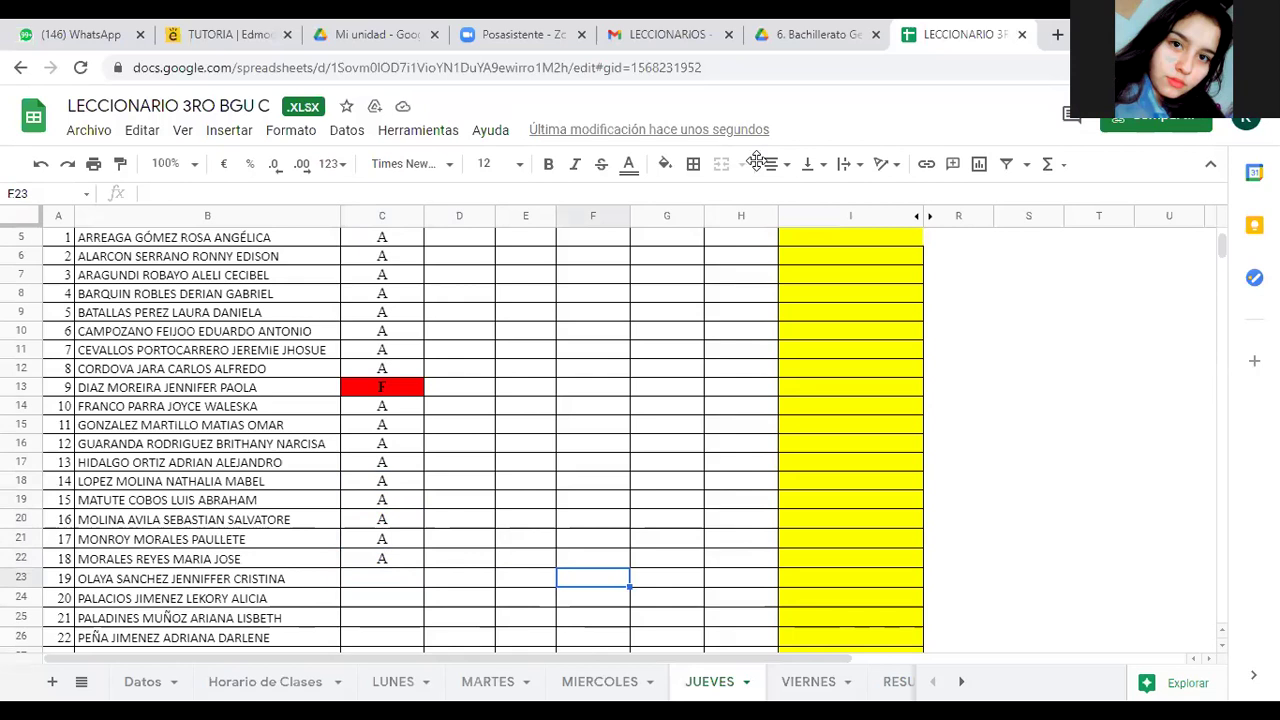
{"action": "type", "text": "CAMARÁ"}
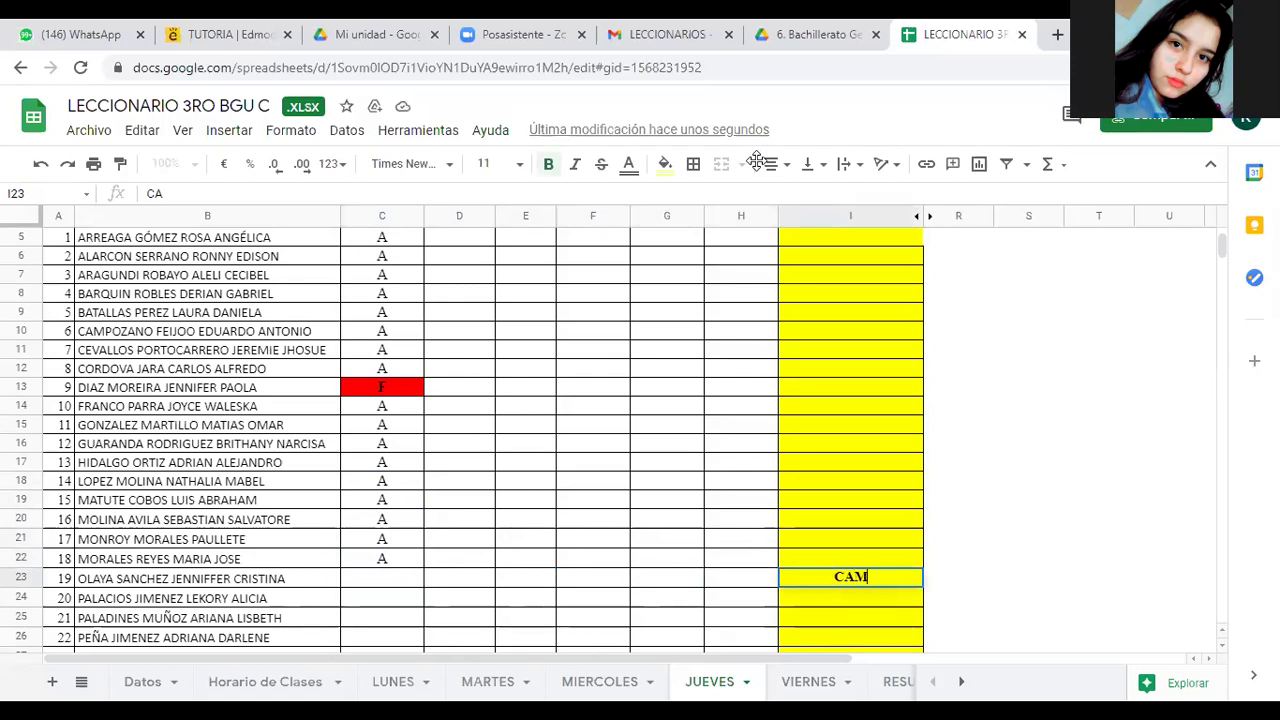
{"action": "key", "text": "BackSpace"}
{"action": "key", "text": "BackSpace"}
{"action": "key", "text": "BackSpace"}
{"action": "key", "text": "BackSpace"}
{"action": "key", "text": "BackSpace"}
{"action": "type", "text": "ÁMARA"}
Enter attendance mark A in the QUÍMICA column for student 19, cell C23
{"action": "key", "text": "Left"}
{"action": "key", "text": "Left"}
{"action": "key", "text": "Left"}
{"action": "key", "text": "Left"}
{"action": "key", "text": "Left"}
{"action": "key", "text": "Left"}
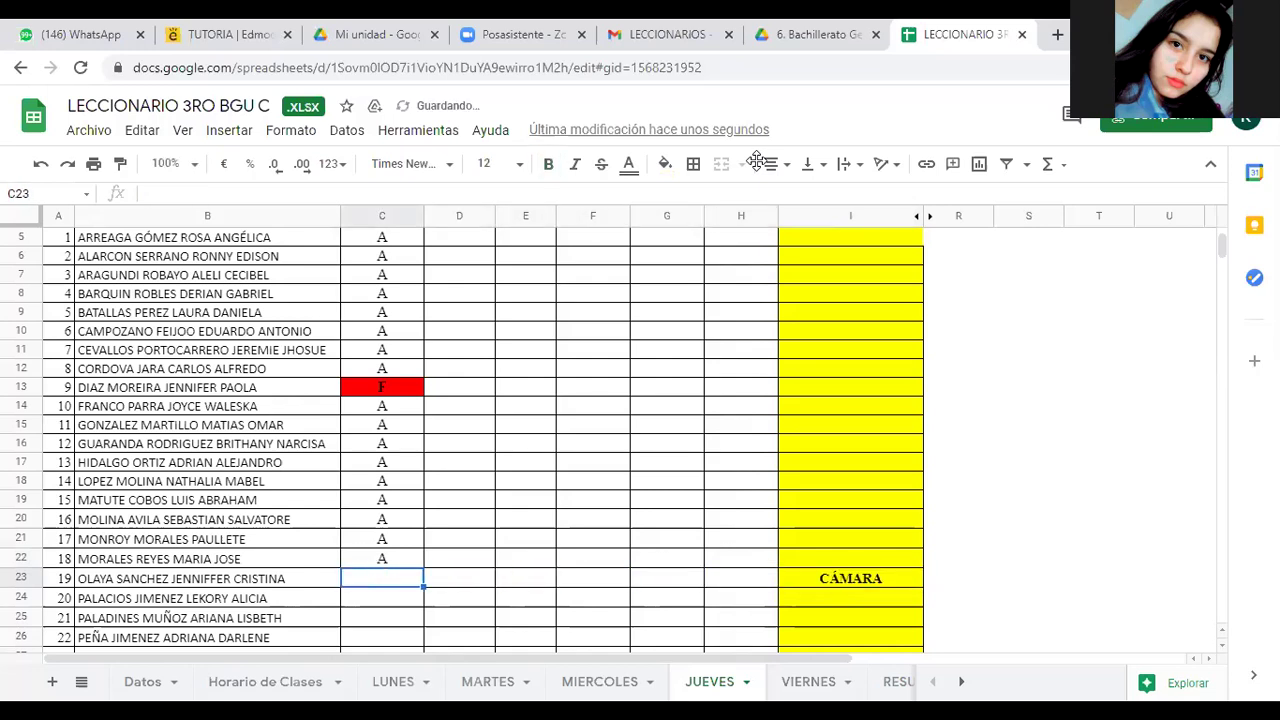
{"action": "type", "text": "A"}
{"action": "key", "text": "Return"}
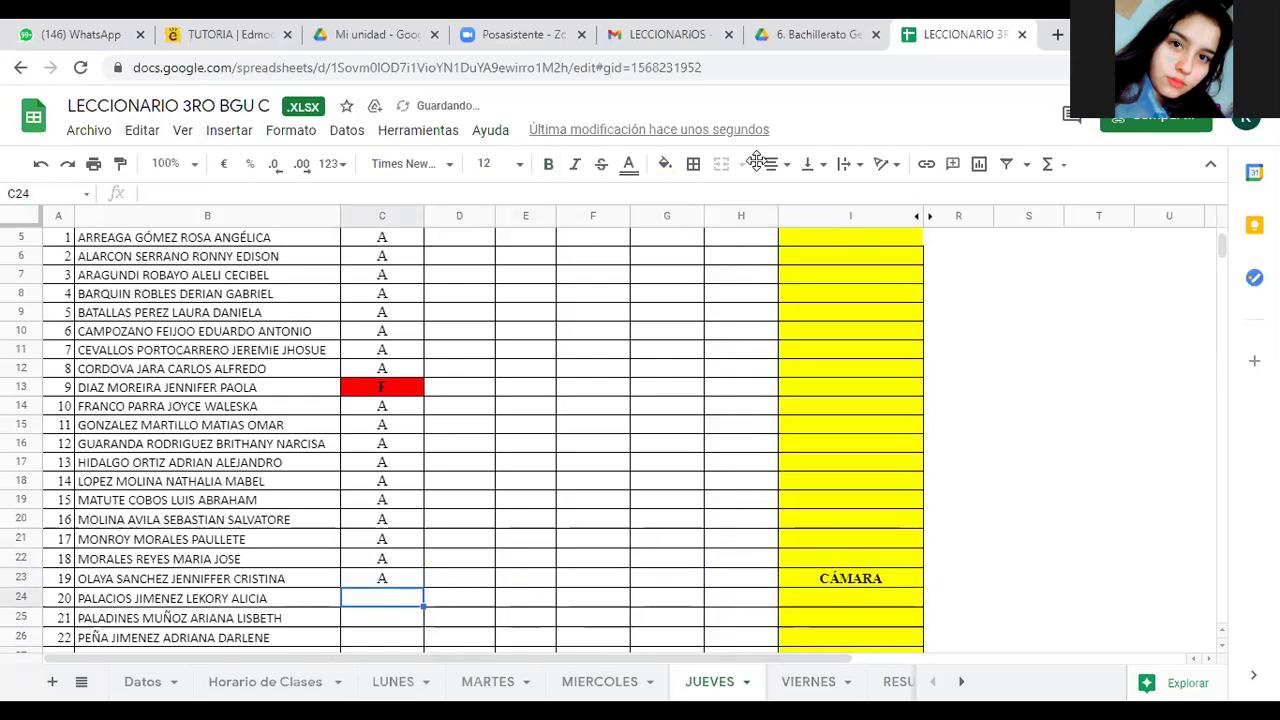
Enter attendance mark A in the QUÍMICA column for students 20 to 24, cells C24 to C28
{"action": "key", "text": "Down"}
{"action": "key", "text": "Up"}
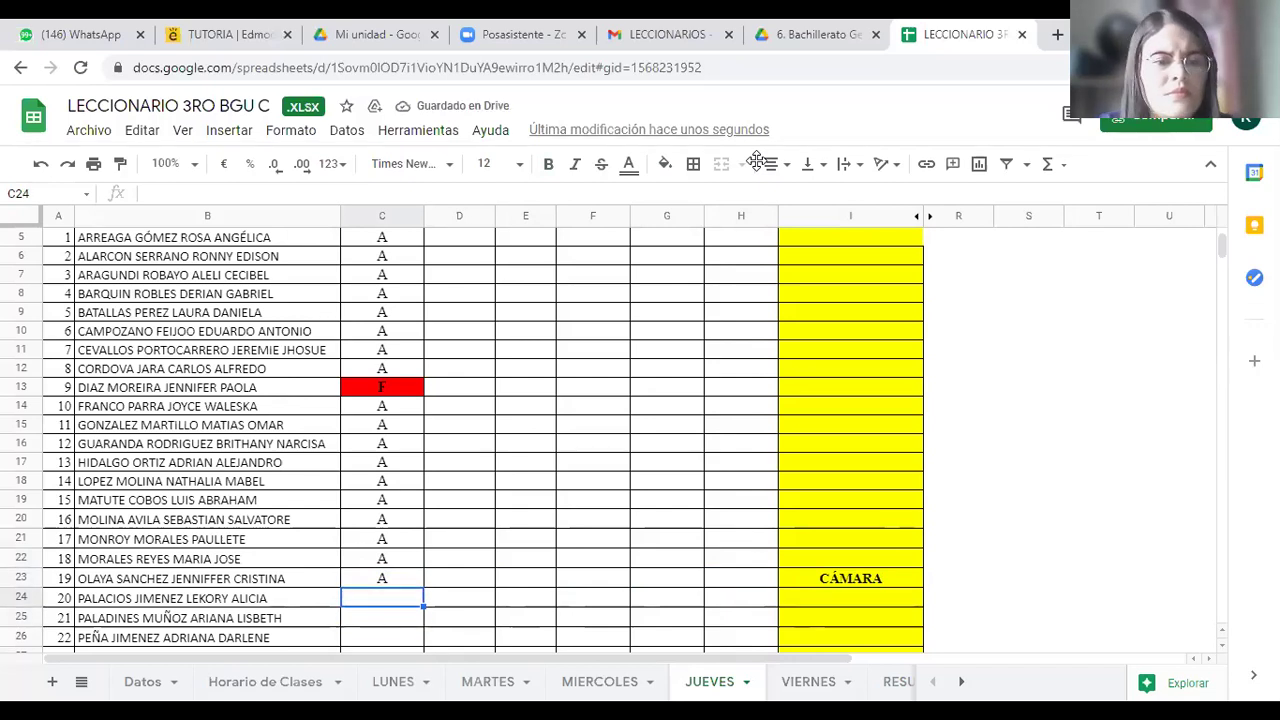
{"action": "type", "text": "A"}
{"action": "key", "text": "Return"}
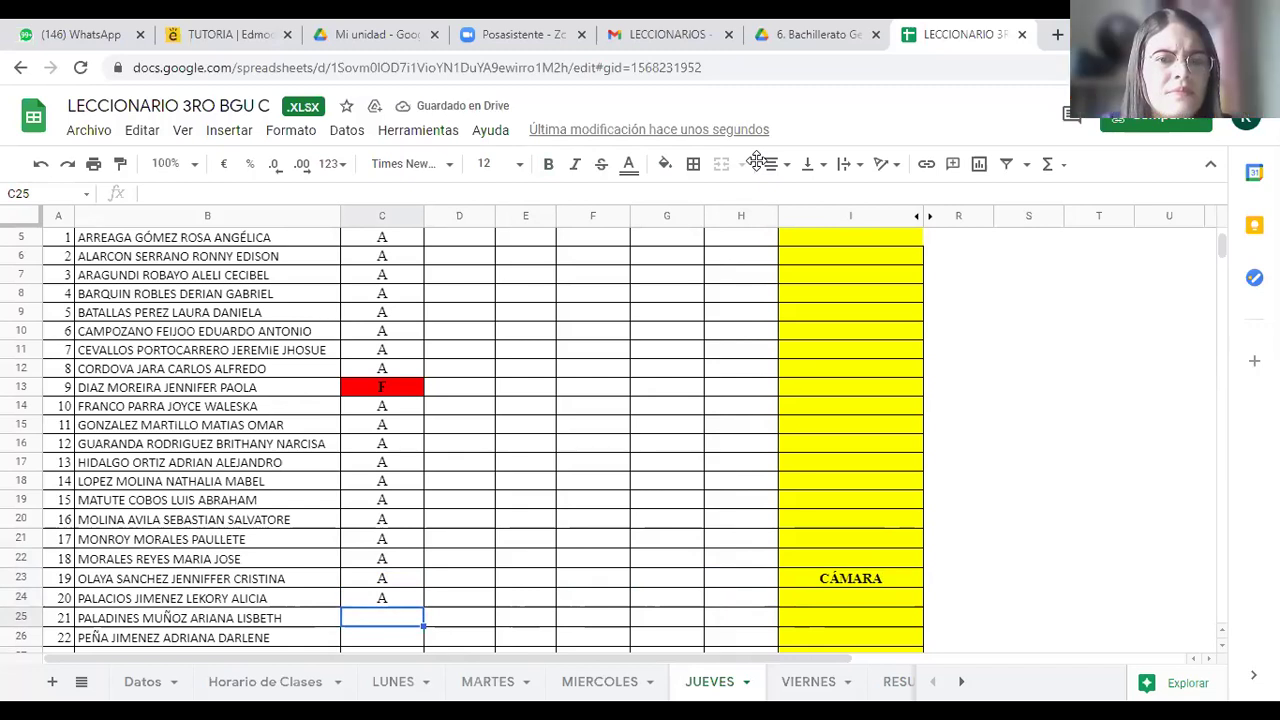
{"action": "type", "text": "A"}
{"action": "key", "text": "Return"}
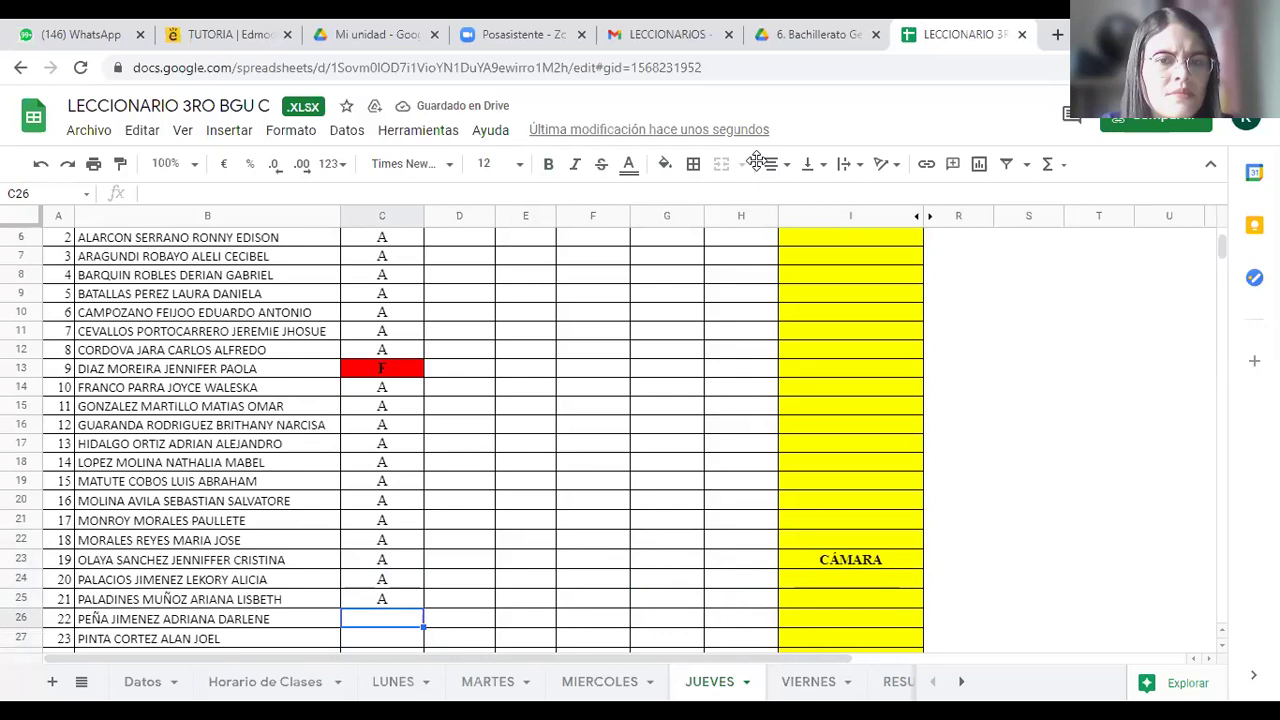
{"action": "type", "text": "A"}
{"action": "key", "text": "Return"}
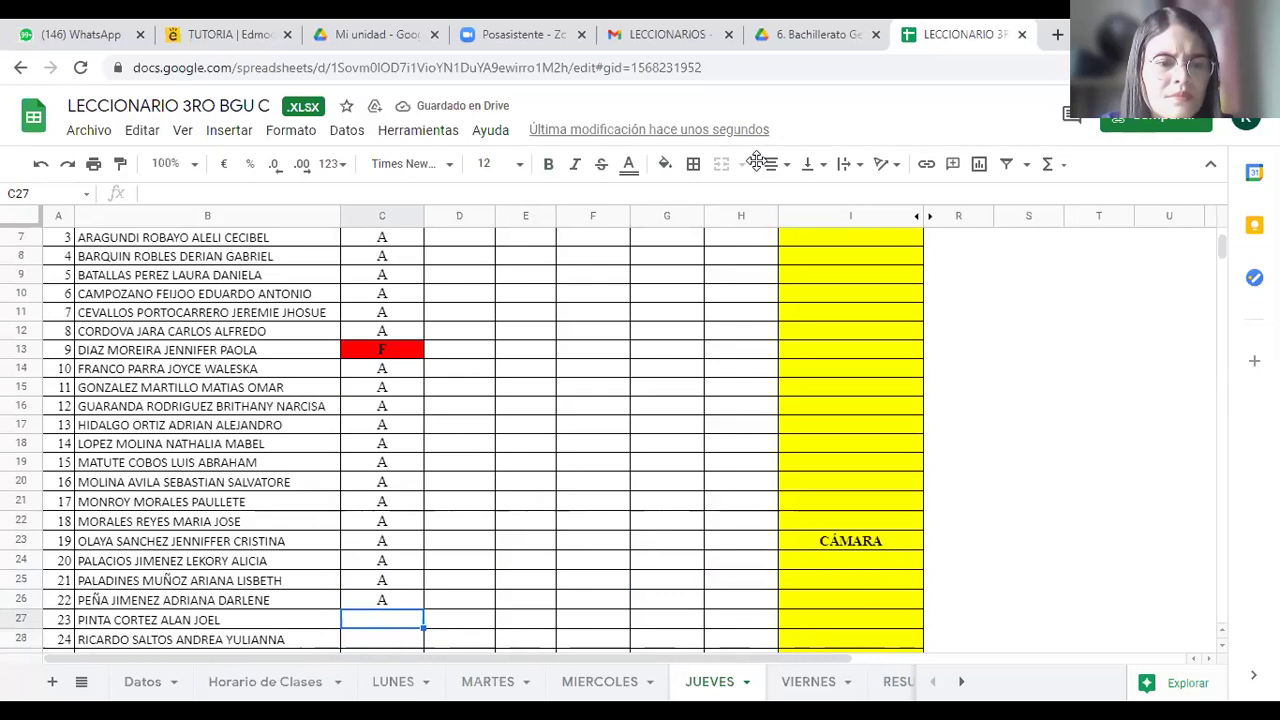
{"action": "type", "text": "A"}
{"action": "key", "text": "Return"}
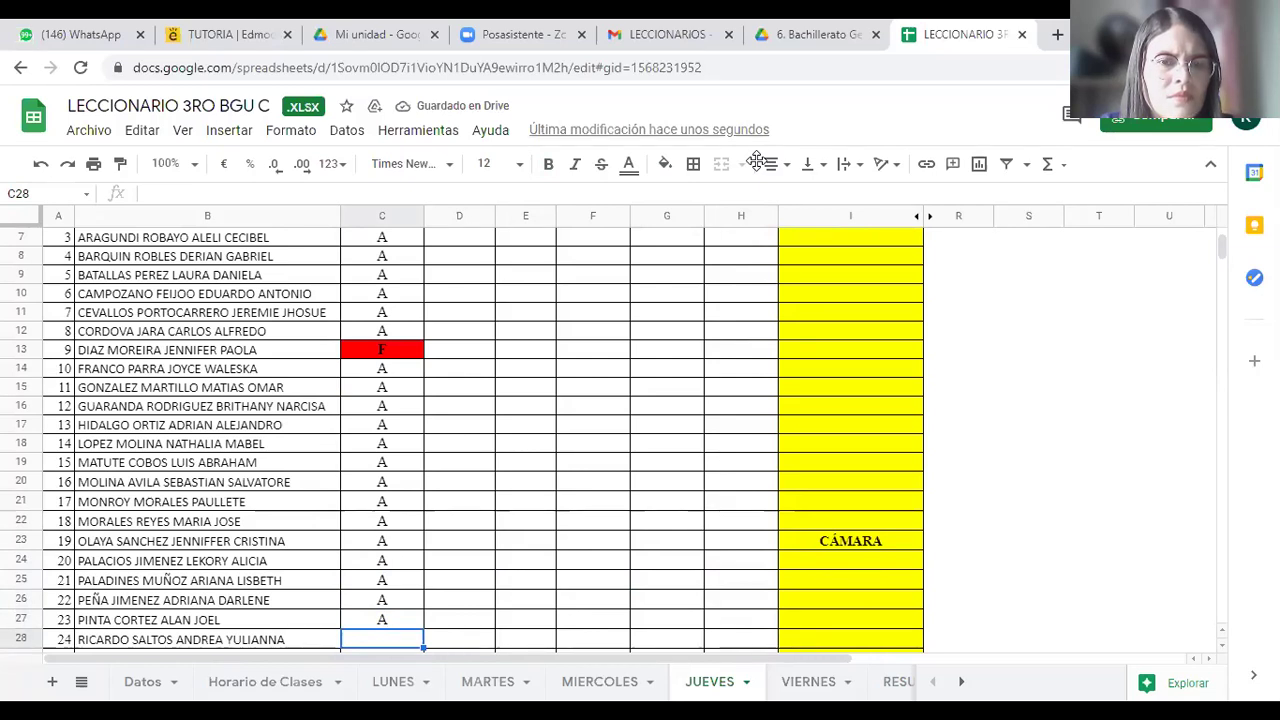
{"action": "type", "text": "A"}
{"action": "key", "text": "Return"}
{"action": "key", "text": "Down"}
{"action": "key", "text": "Up"}
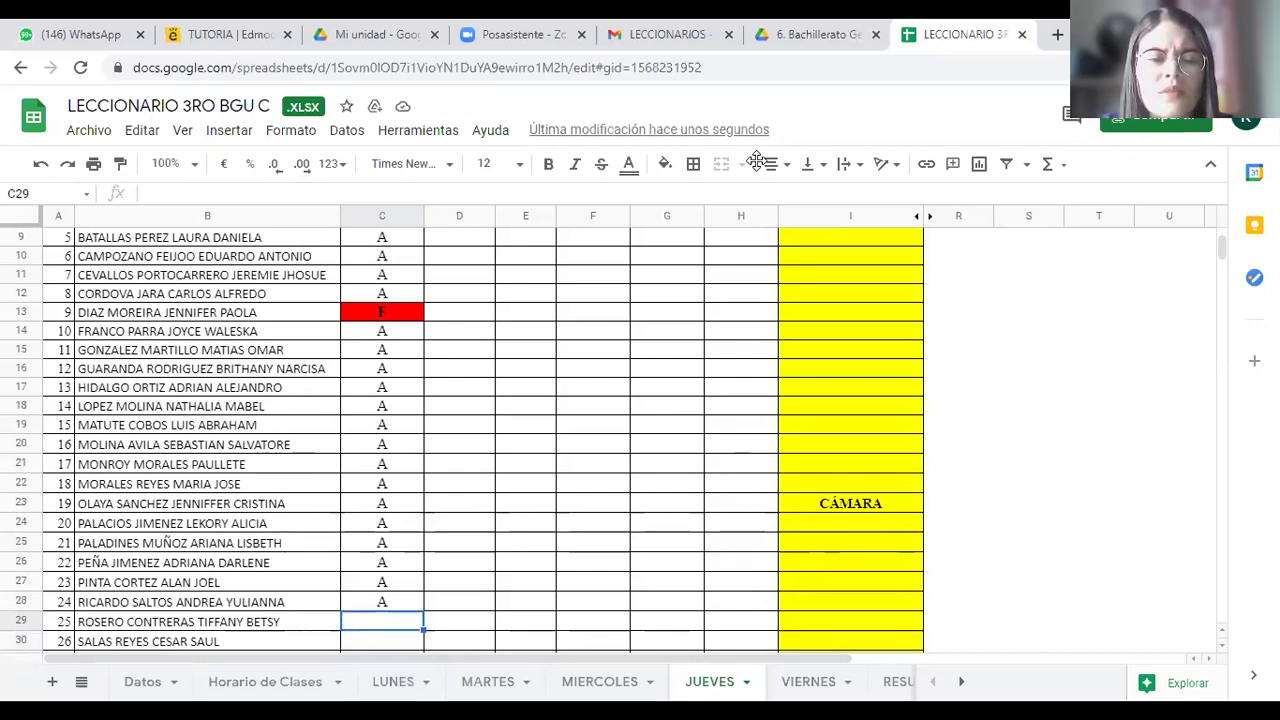
Enter F in the QUÍMICA column for students 25 and 26 (C29 and C30), and A for student 27 (C31)
{"action": "type", "text": "F"}
{"action": "key", "text": "Return"}
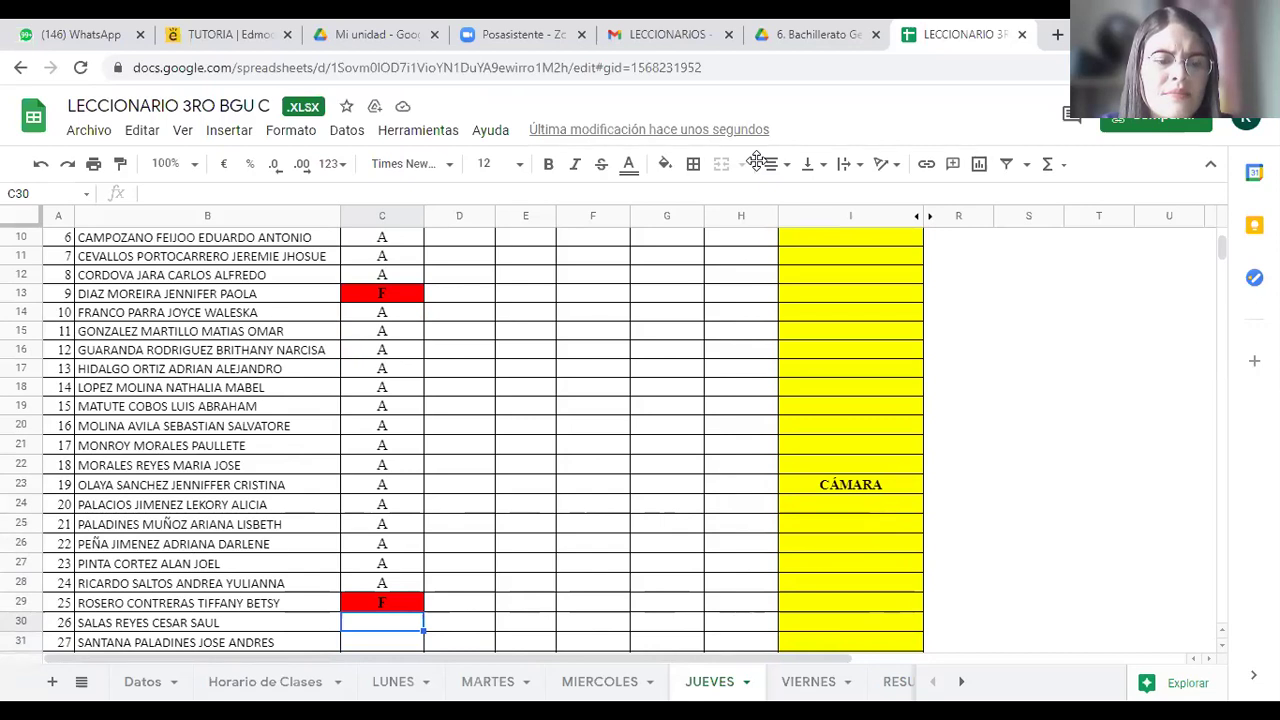
{"action": "type", "text": "F"}
{"action": "key", "text": "Return"}
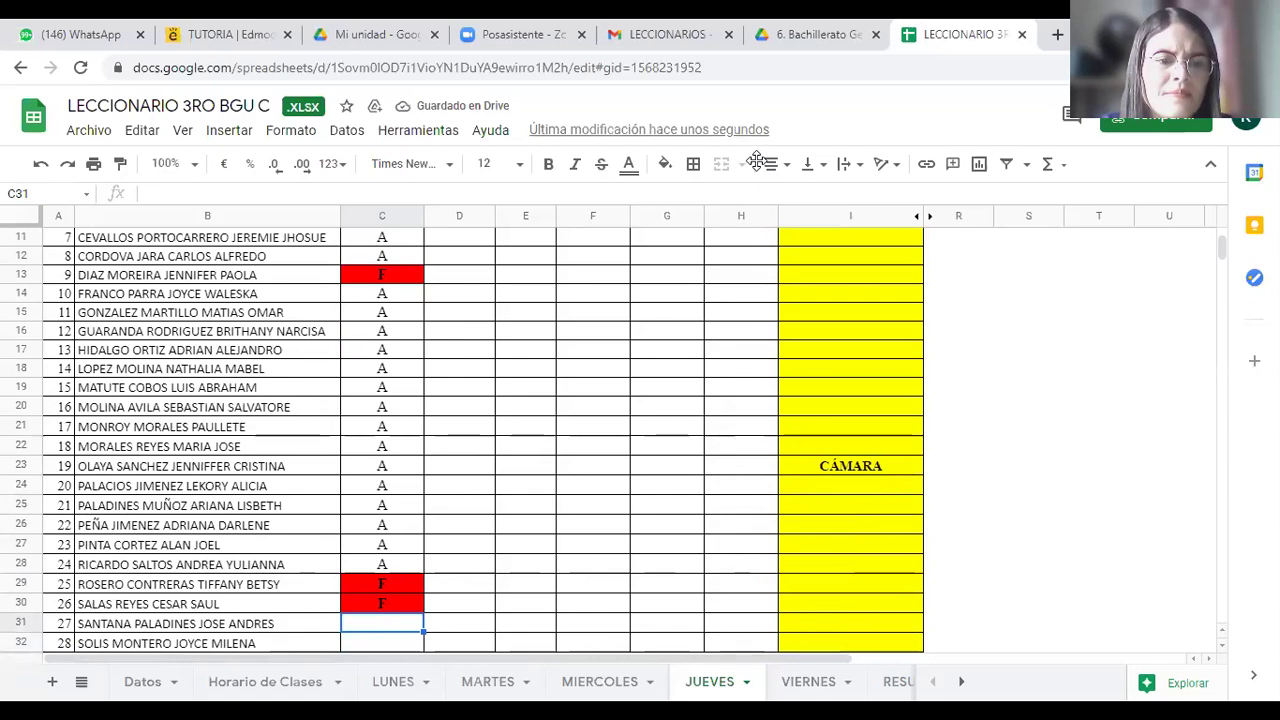
{"action": "type", "text": "A"}
{"action": "key", "text": "Return"}
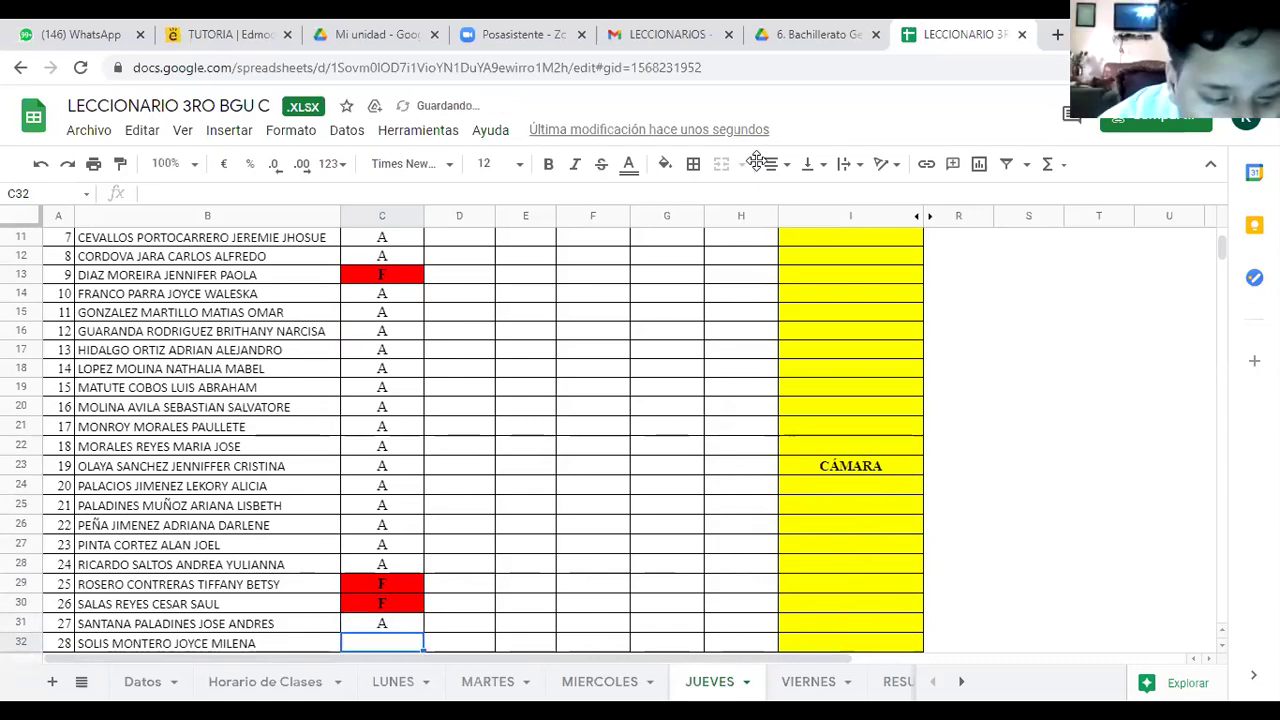
Enter attendance mark A in the QUÍMICA column for students 28 to 31, cells C32 to C35
{"action": "type", "text": "A"}
{"action": "key", "text": "Return"}
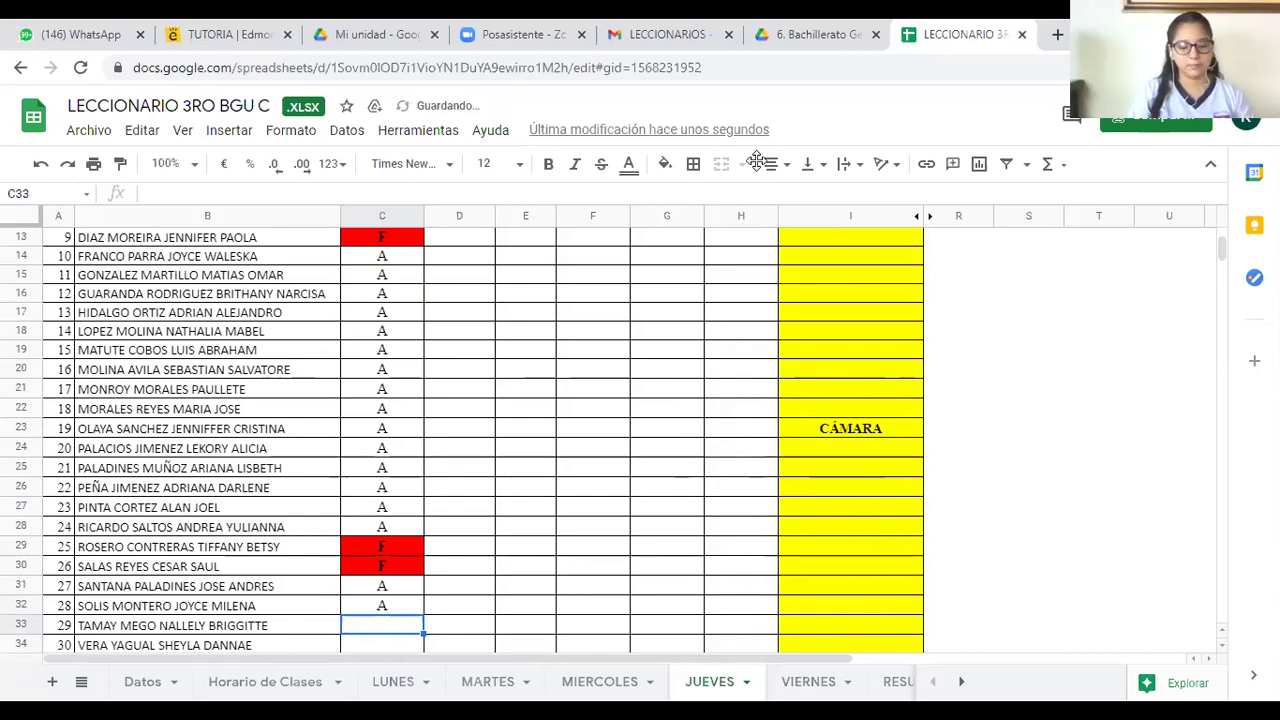
{"action": "type", "text": "A"}
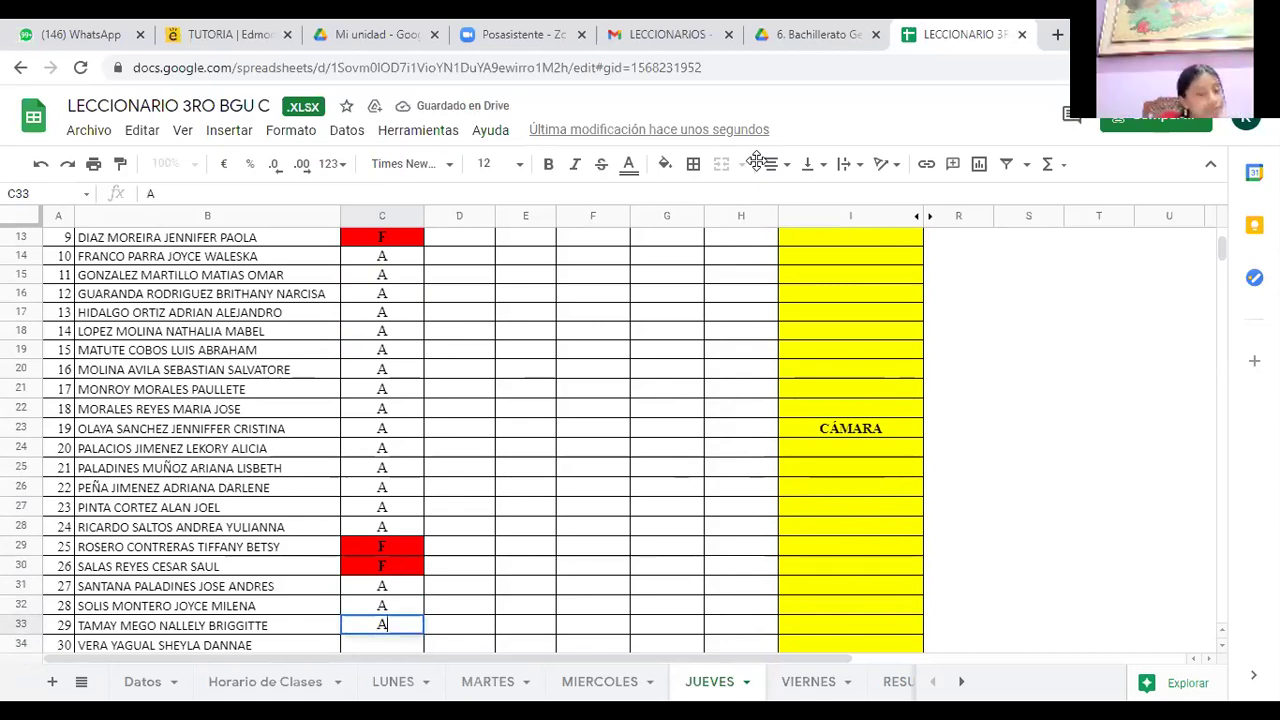
{"action": "key", "text": "Return"}
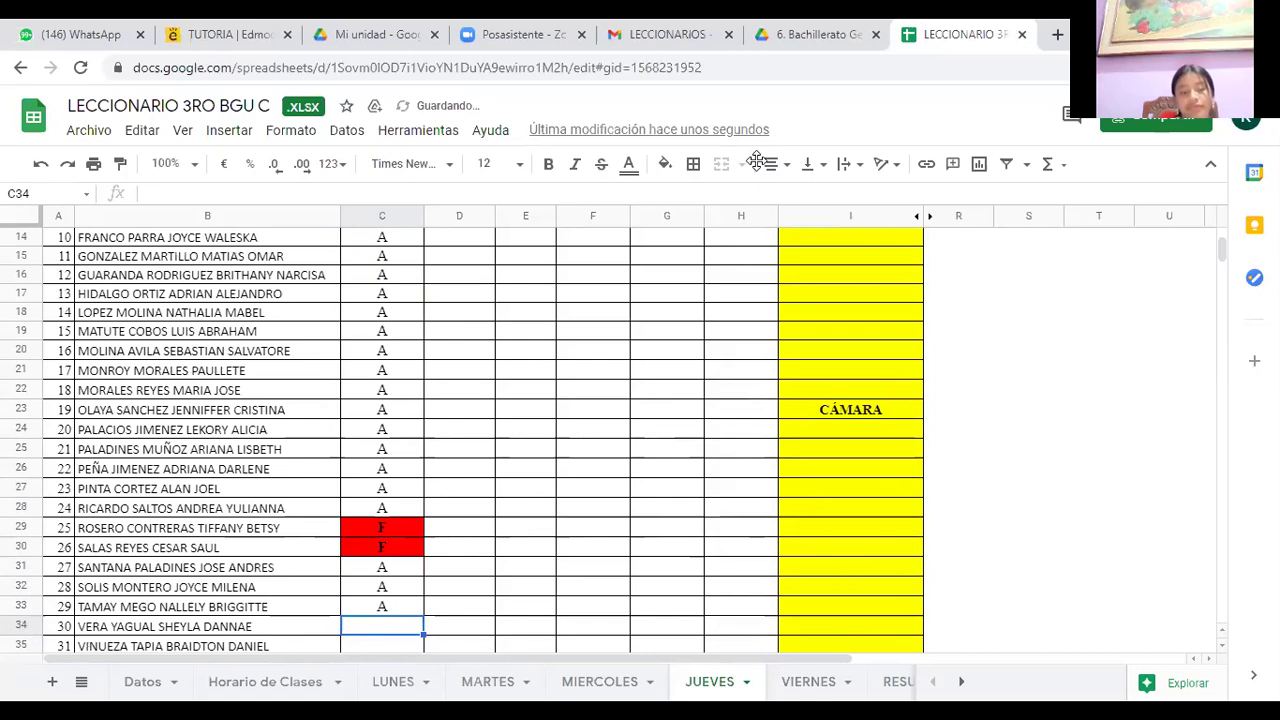
{"action": "type", "text": "A"}
{"action": "key", "text": "Return"}
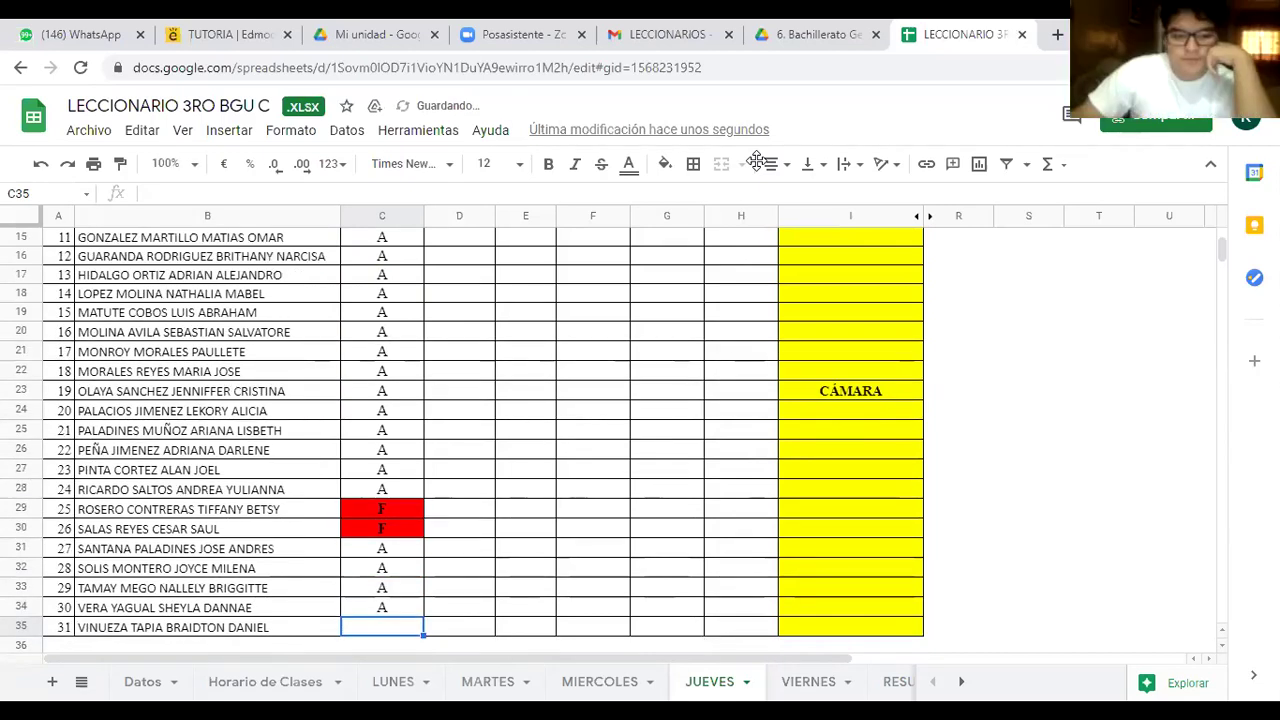
{"action": "type", "text": "A"}
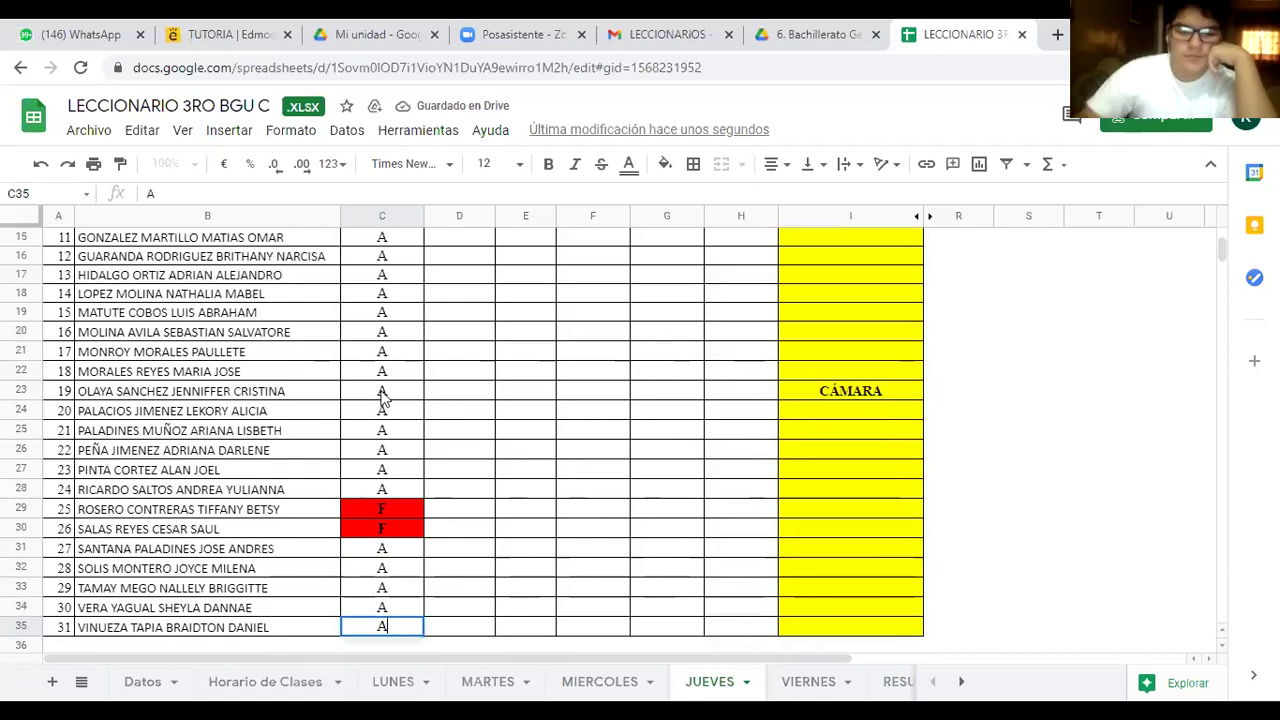
Change the QUÍMICA attendance mark for student 9, cell C13, to AT
{"action": "key", "text": "ctrl+Up"}
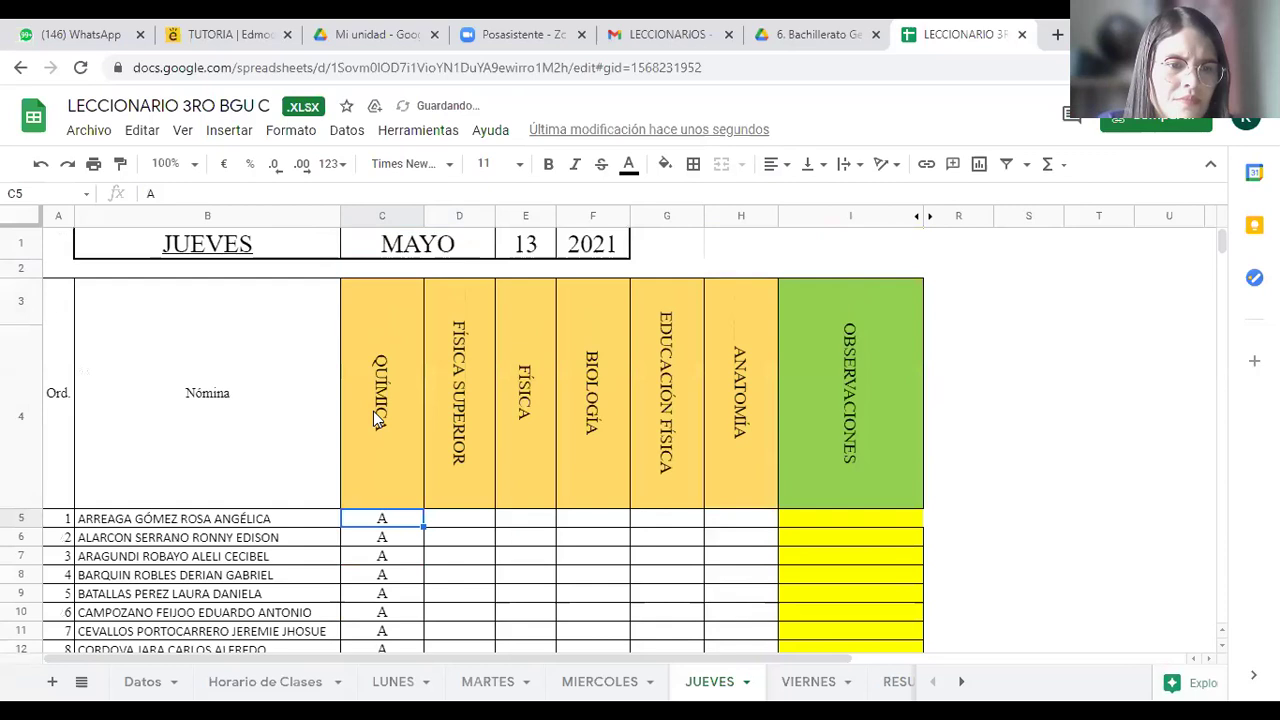
{"action": "key", "text": "Down"}
{"action": "key", "text": "Down"}
{"action": "key", "text": "Down"}
{"action": "key", "text": "Down"}
{"action": "key", "text": "Down"}
{"action": "key", "text": "Down"}
{"action": "key", "text": "Down"}
{"action": "key", "text": "Down"}
{"action": "type", "text": "AT"}
{"action": "key", "text": "Return"}
{"action": "key", "text": "Down"}
{"action": "key", "text": "Down"}
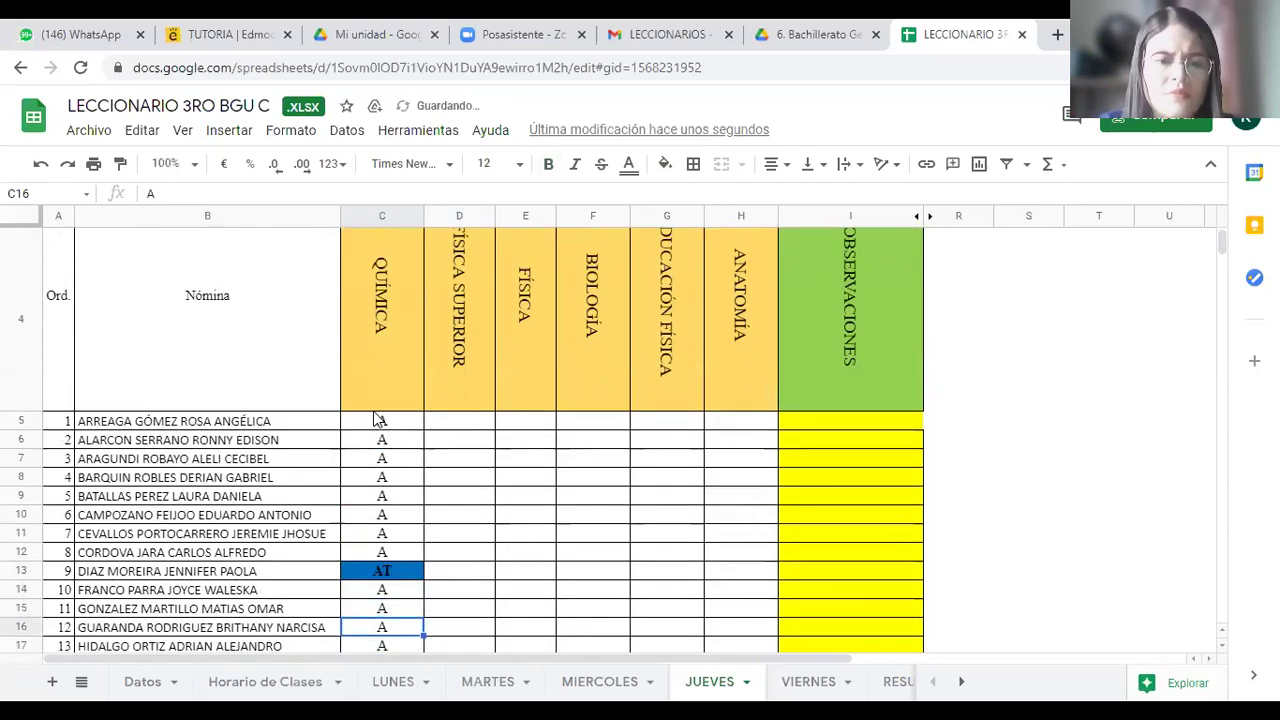